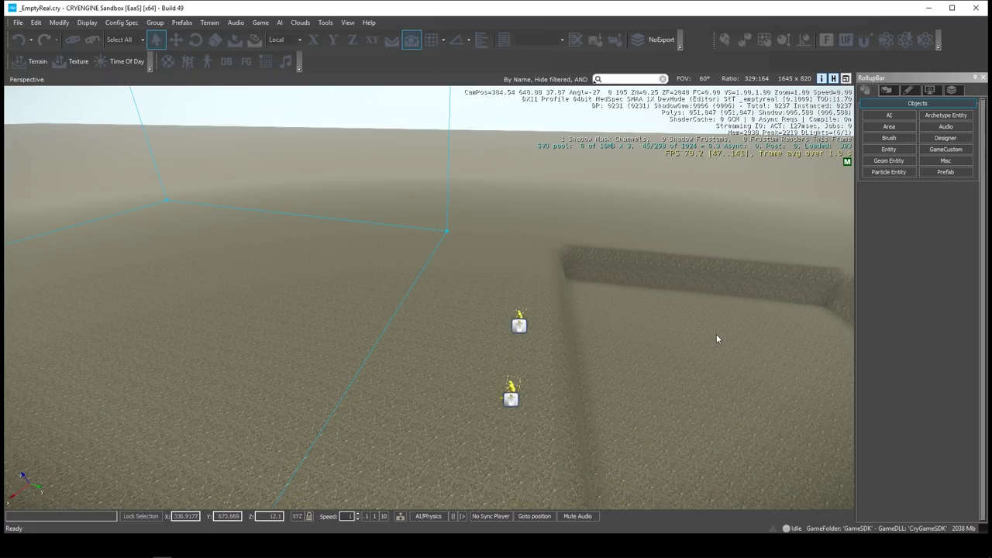
right_drag(587, 266, 596, 266)
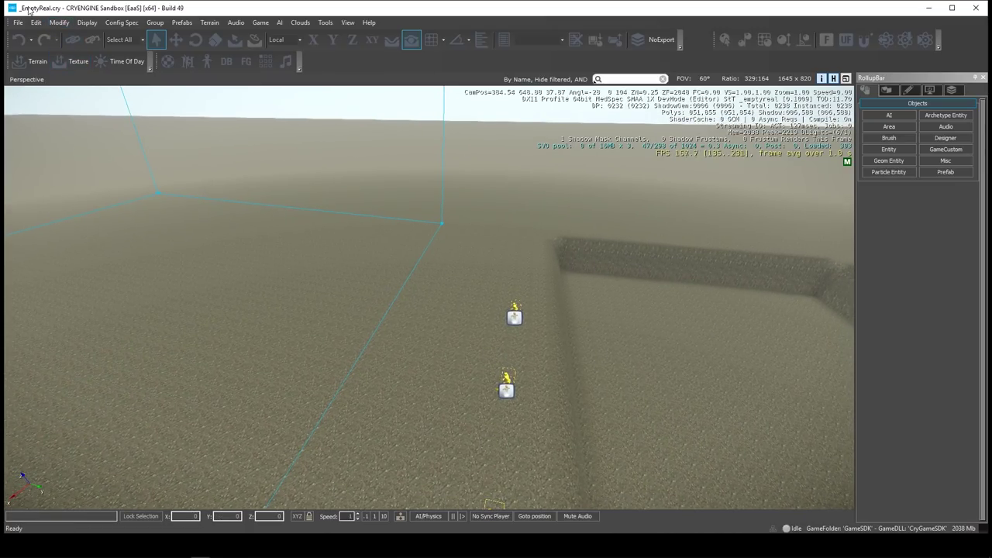
right_drag(306, 236, 328, 252)
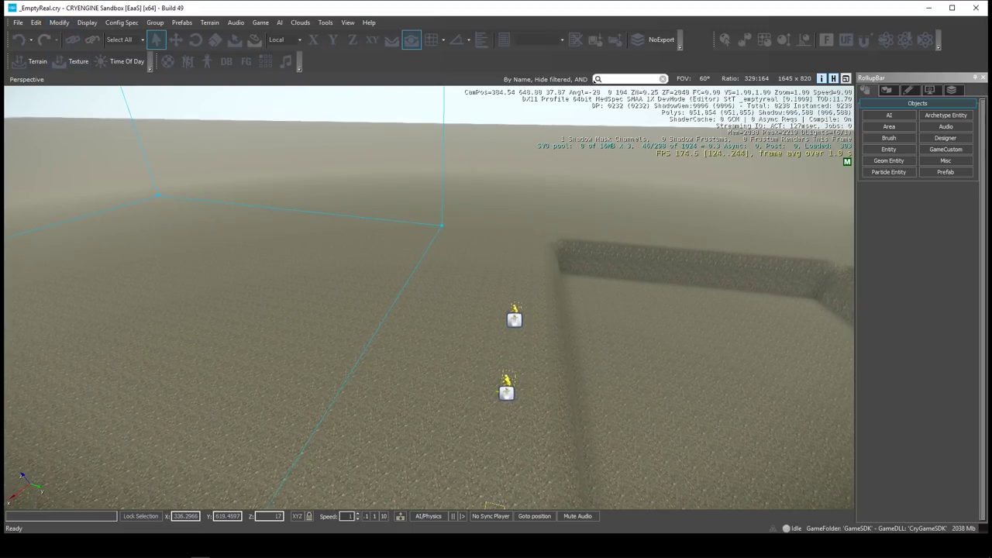
click(19, 22)
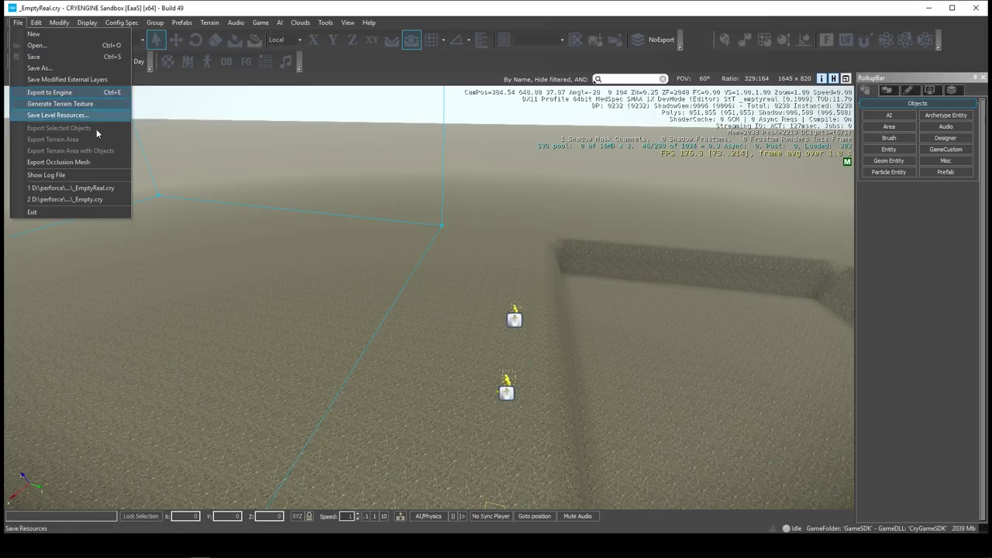
mouse_move(435, 320)
right_down()
mouse_move(439, 314)
mouse_move(435, 322)
right_up()
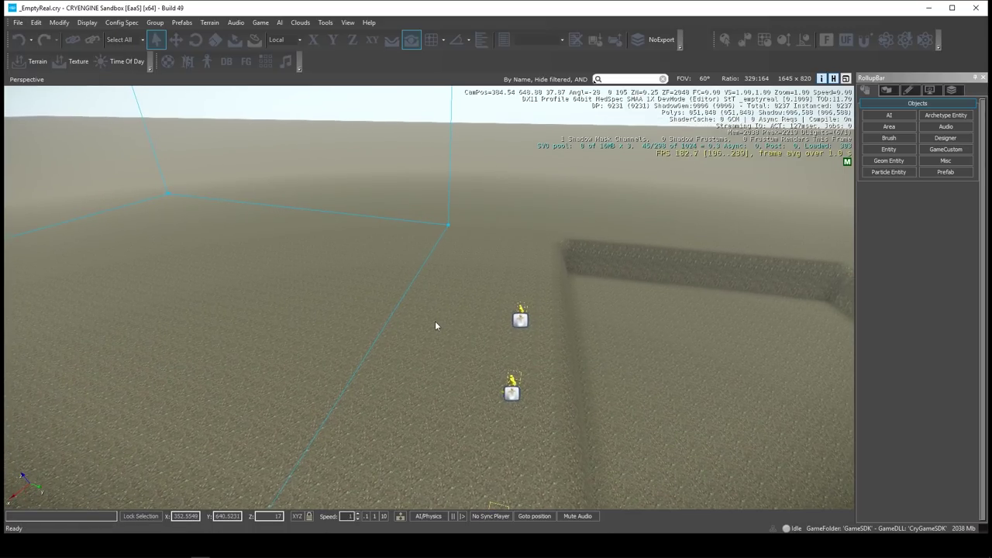
right_drag(443, 317, 443, 317)
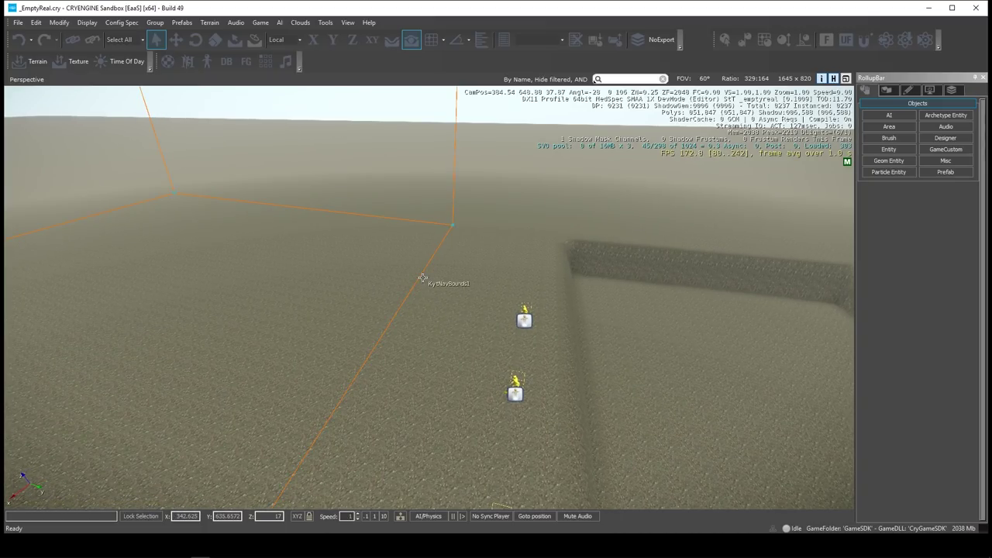
Select the KytNavBounds1 navigation shape and examine its name, layer and the extent of its bounding volume.
click(421, 277)
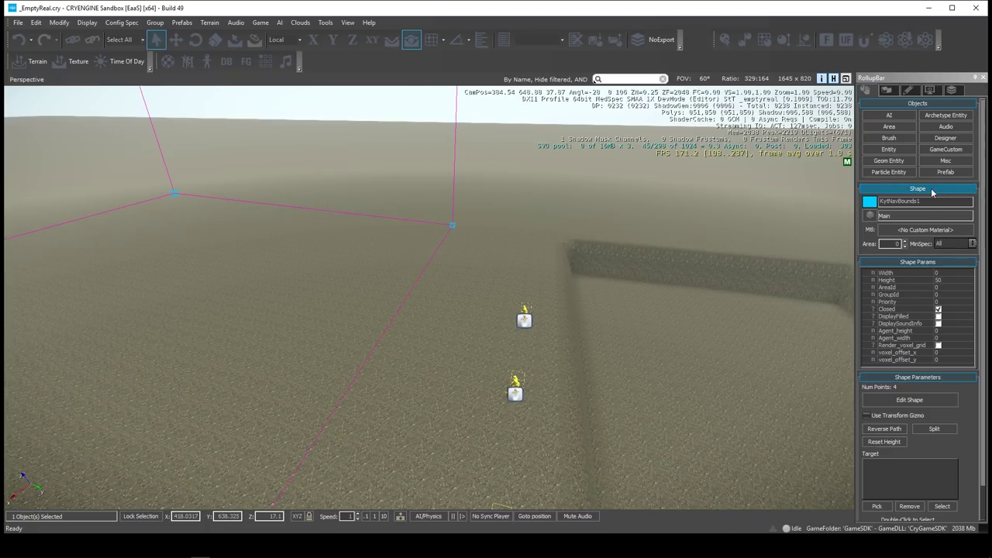
drag(920, 201, 875, 201)
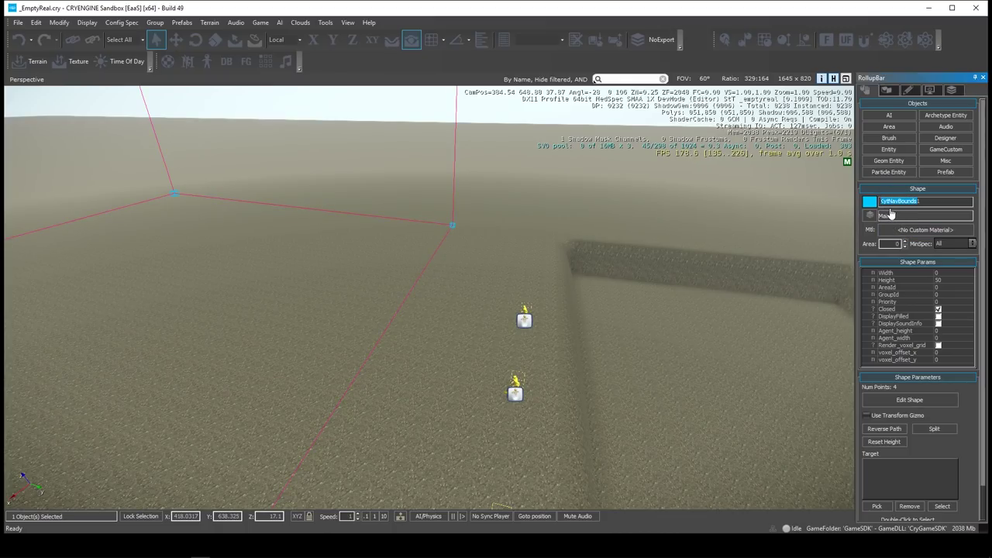
click(931, 202)
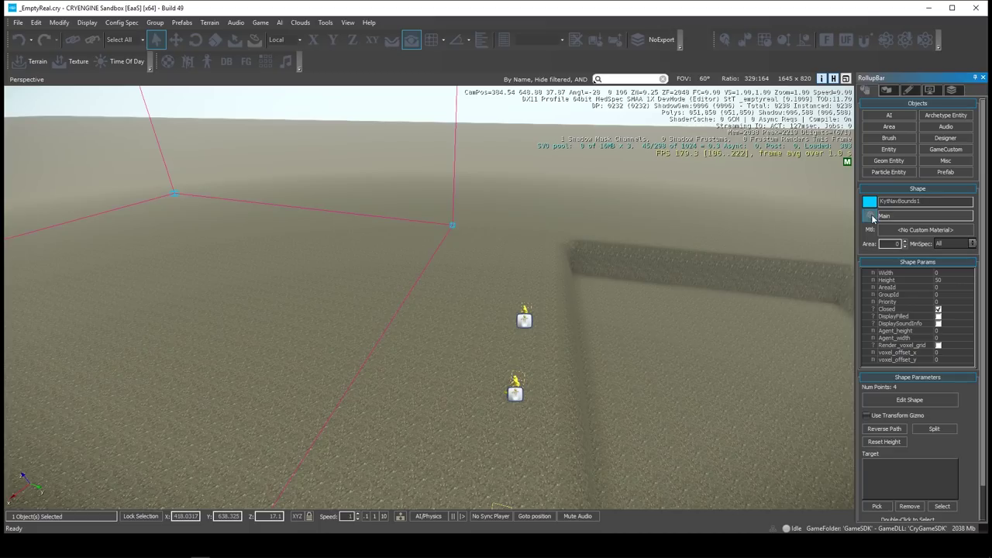
right_drag(407, 302, 473, 234)
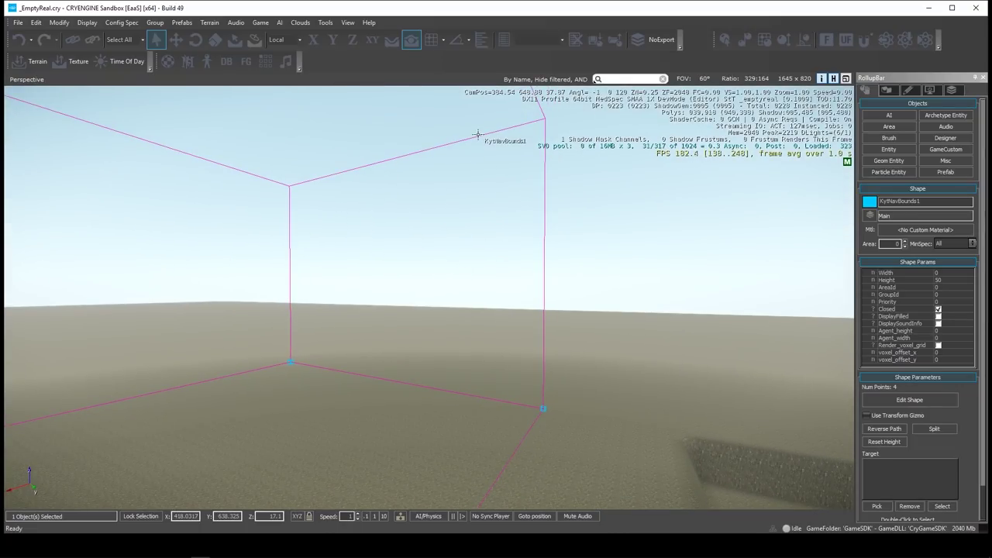
right_drag(663, 292, 500, 346)
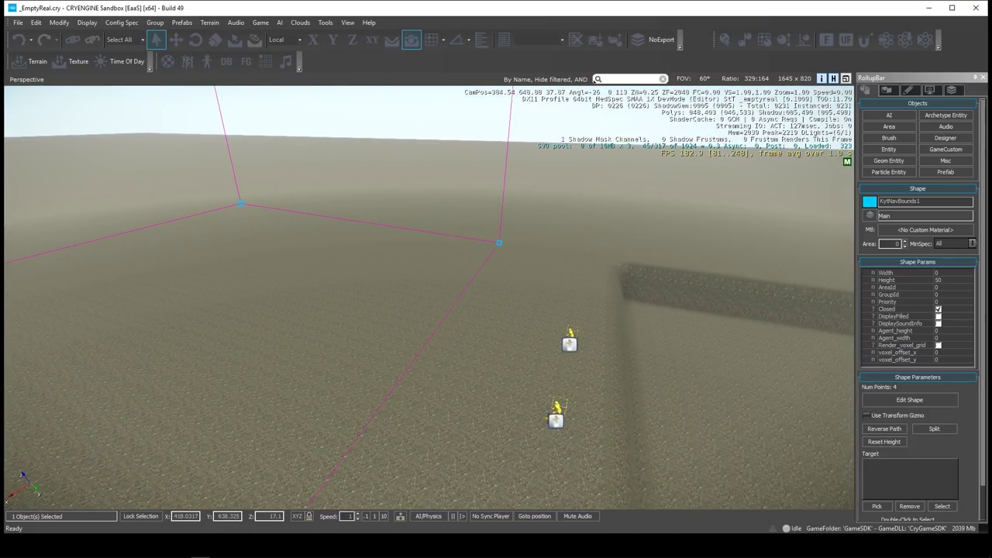
Open the console, autocomplete the kyt_Generate command, and clear the entry without running it.
key(grave)
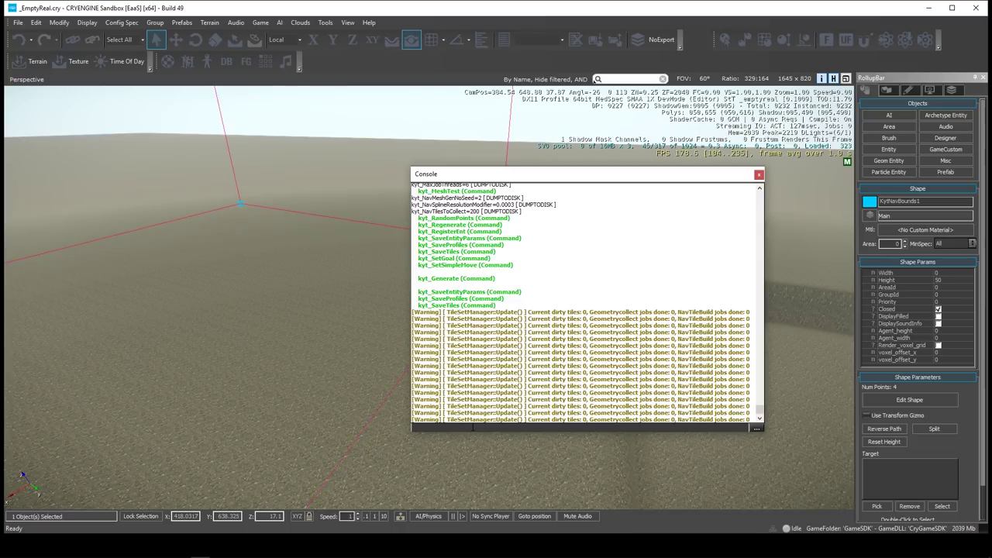
text(kyt_ge)
key(Tab)
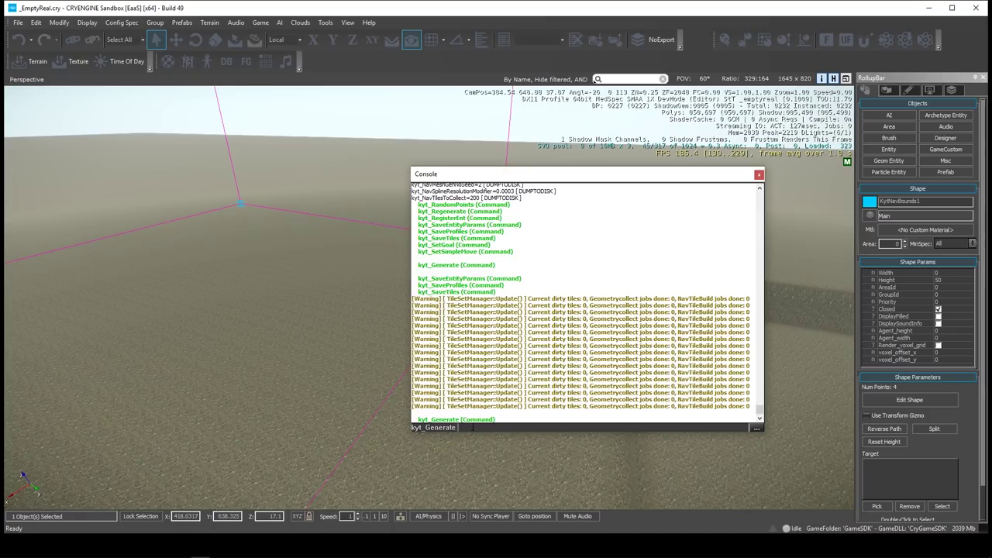
key(BackSpace)
key(BackSpace)
key(BackSpace)
key(BackSpace)
key(BackSpace)
key(BackSpace)
key(BackSpace)
key(BackSpace)
key(BackSpace)
key(BackSpace)
key(BackSpace)
key(BackSpace)
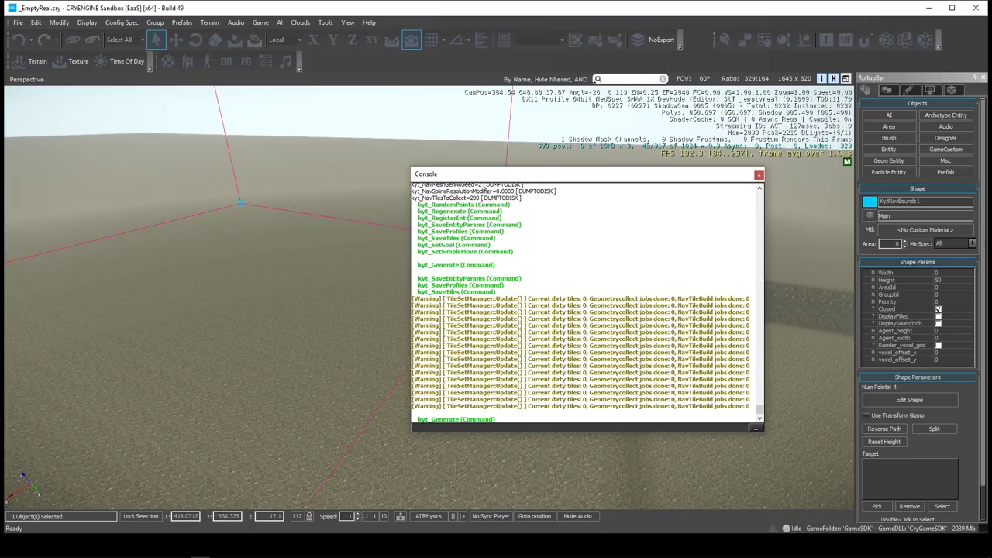
Autocomplete the kyt_SaveTiles command in the console and close the console without running it.
text(kyt_Save)
key(Tab)
key(Tab)
key(Tab)
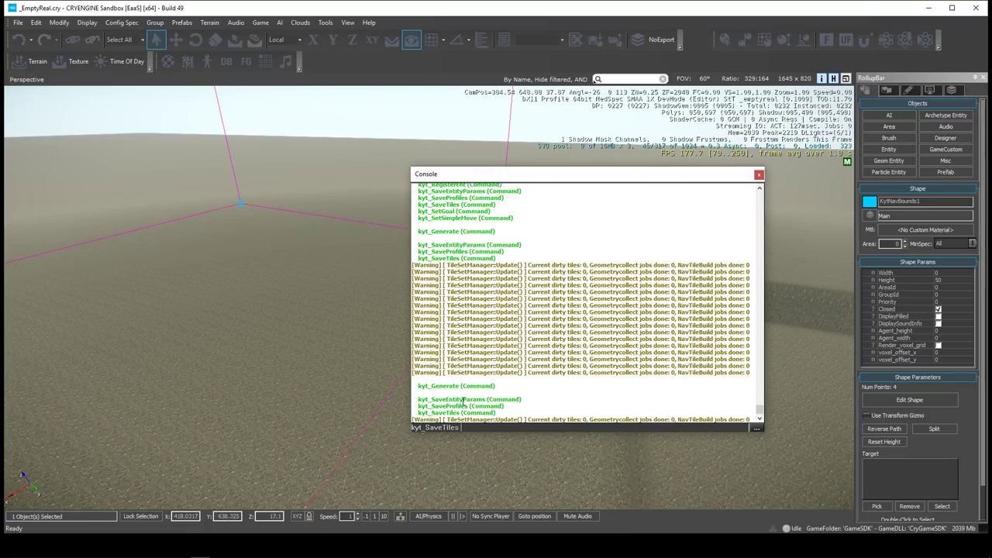
click(759, 174)
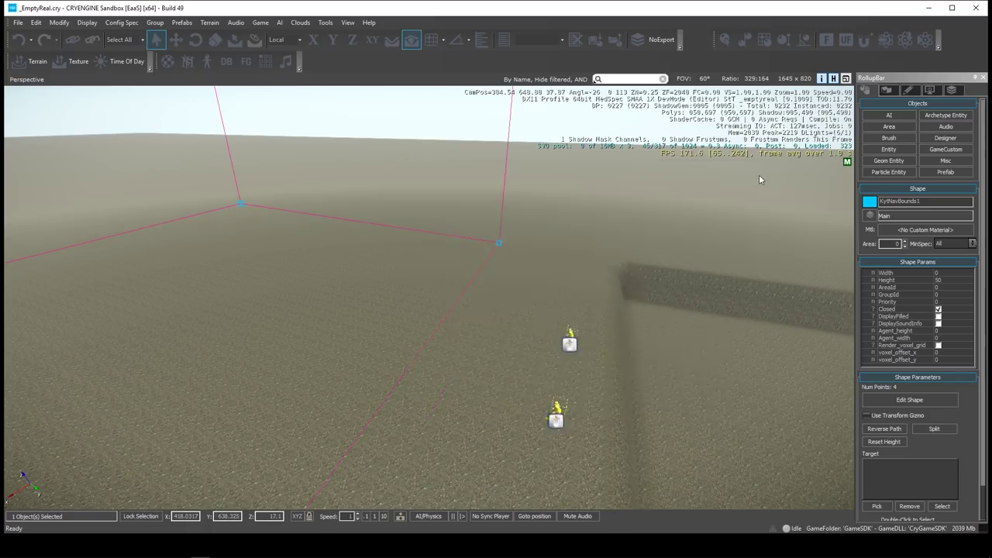
click(17, 22)
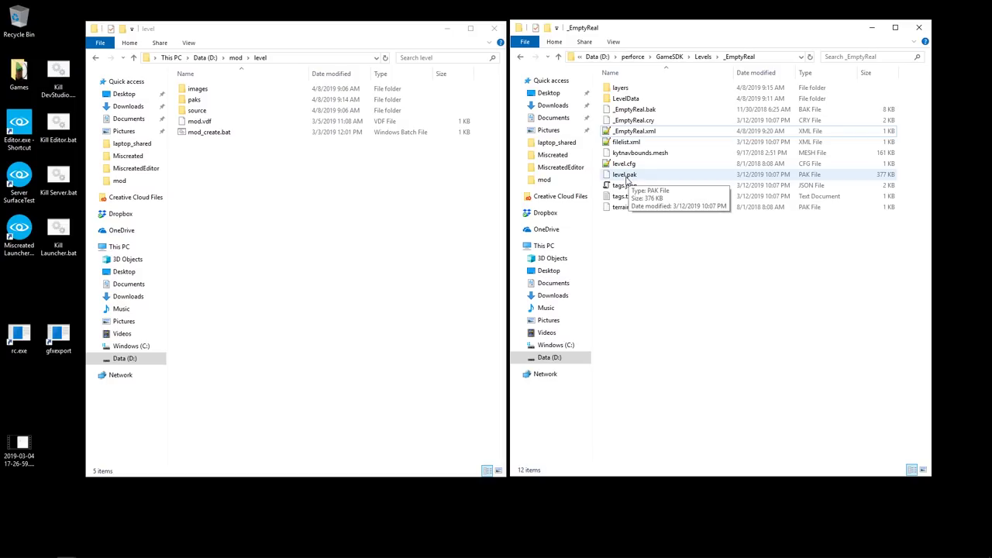
Examine the exported level.pak, terraintexture.pak and kytnavbounds.mesh files in the _EmptyReal level folder.
click(630, 179)
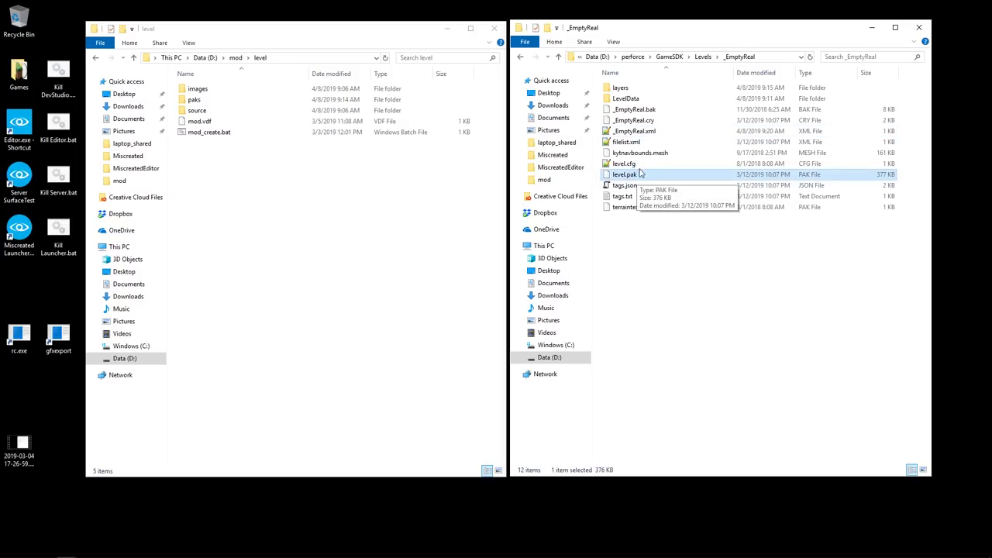
click(633, 210)
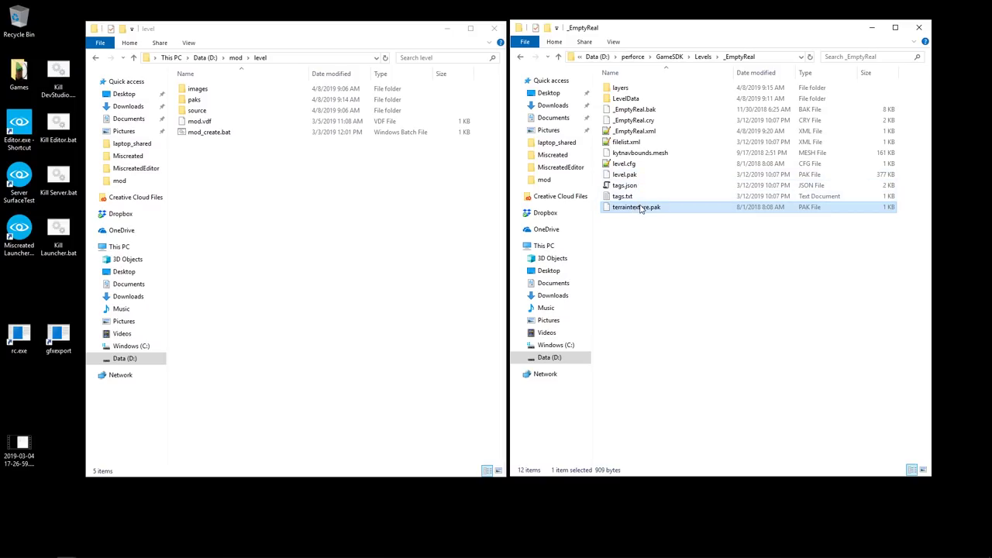
click(623, 155)
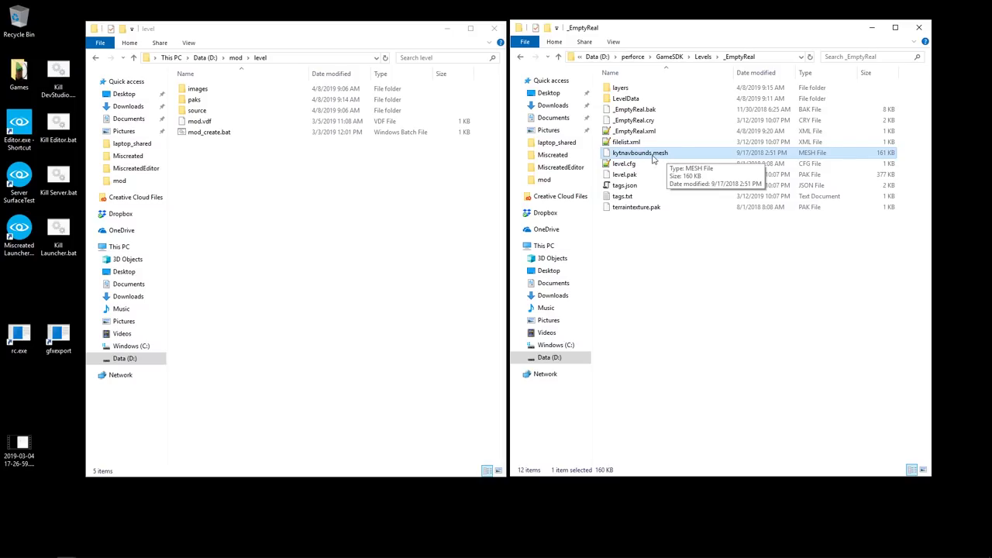
click(647, 241)
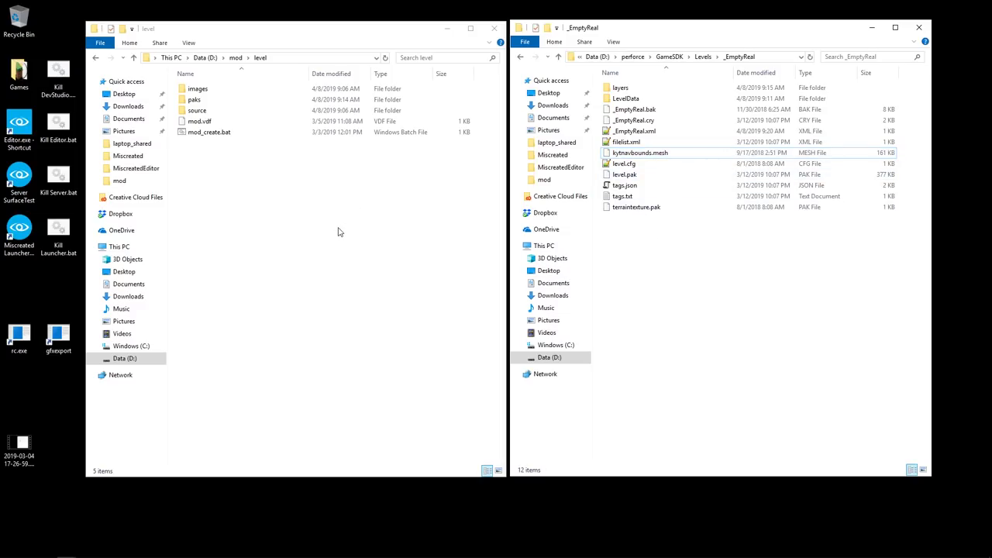
Open the mod's source\GameSDK\Levels folder in the level mod's File Explorer window.
click(295, 188)
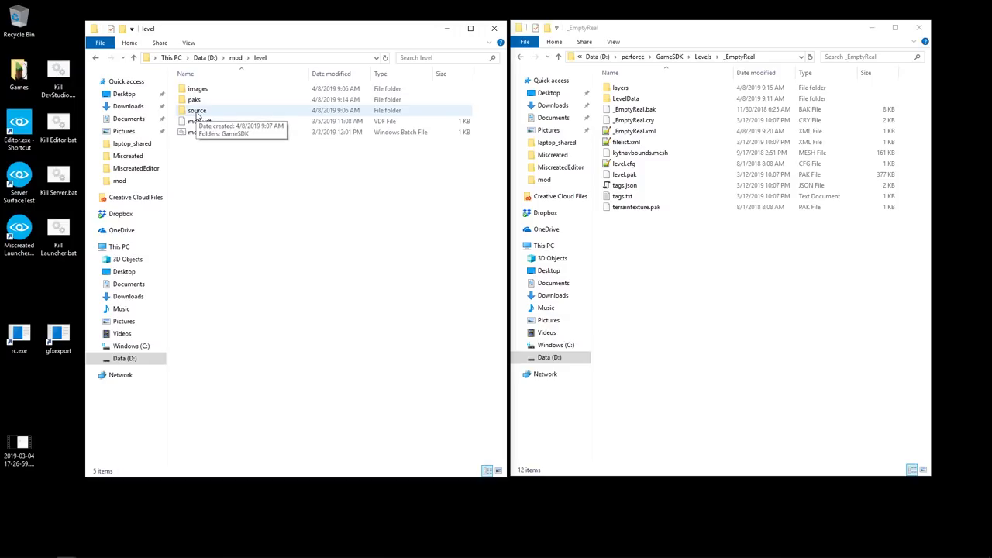
double_click(198, 111)
double_click(202, 90)
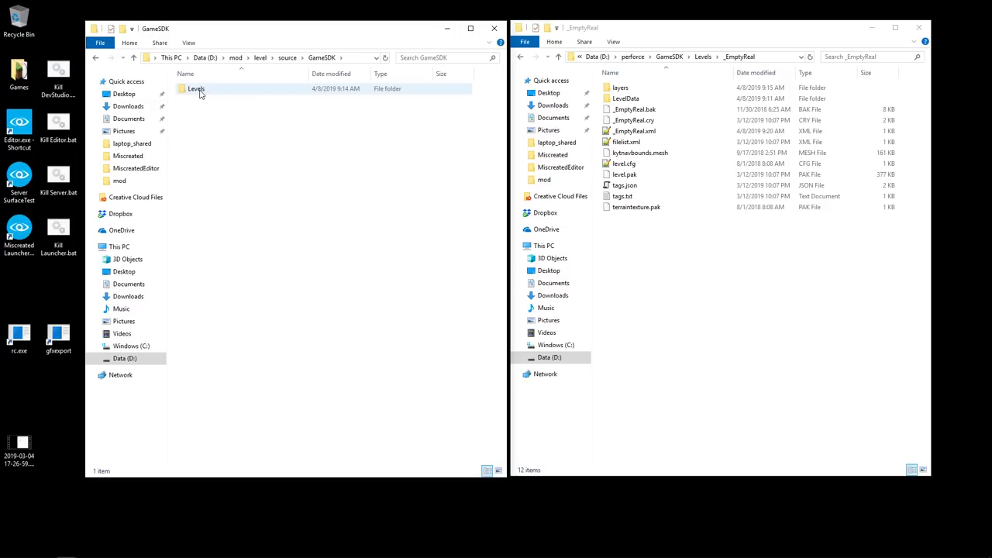
double_click(199, 90)
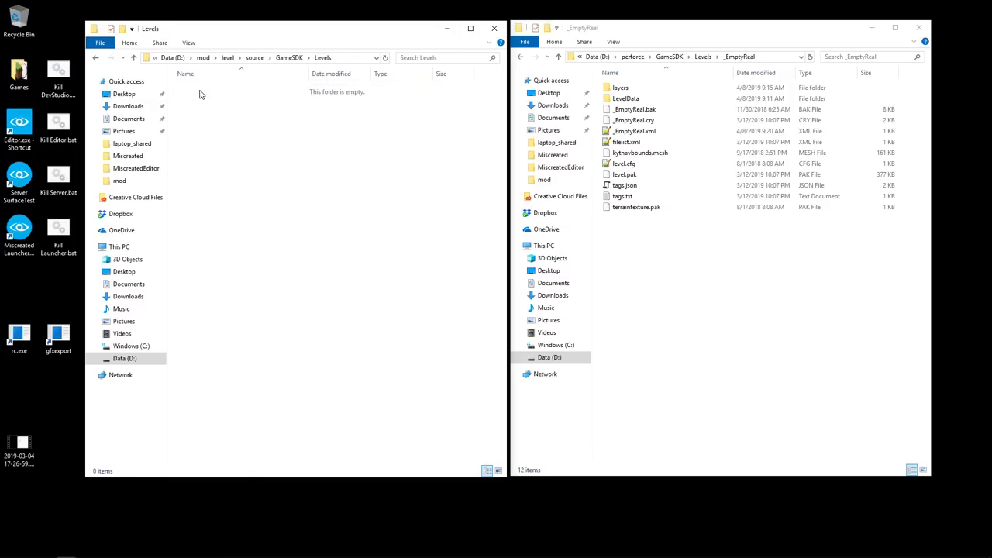
Copy _EmptyReal.xml, filelist.xml and kytnavbounds.mesh from the _EmptyReal level folder into the mod's Levels folder.
click(652, 281)
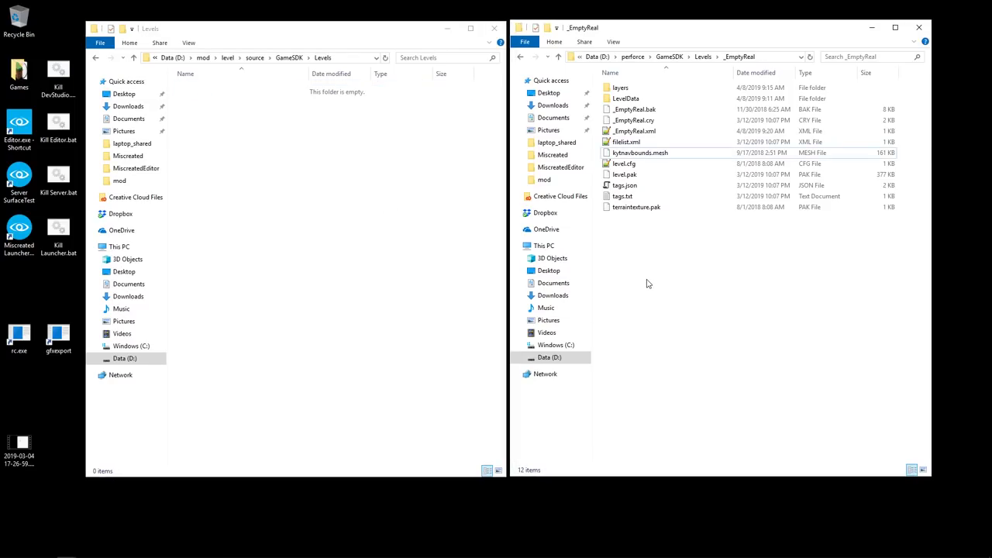
click(642, 134)
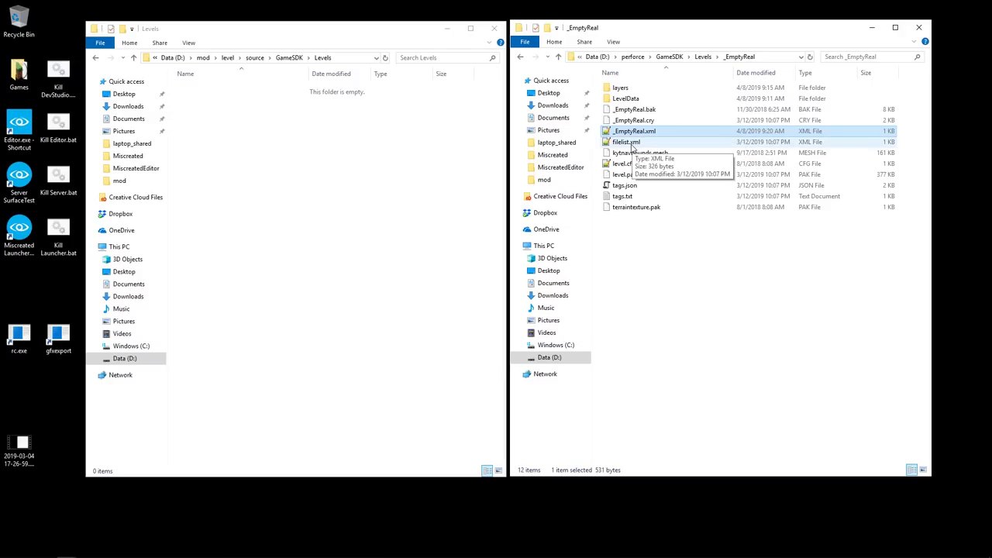
ctrl+click(633, 147)
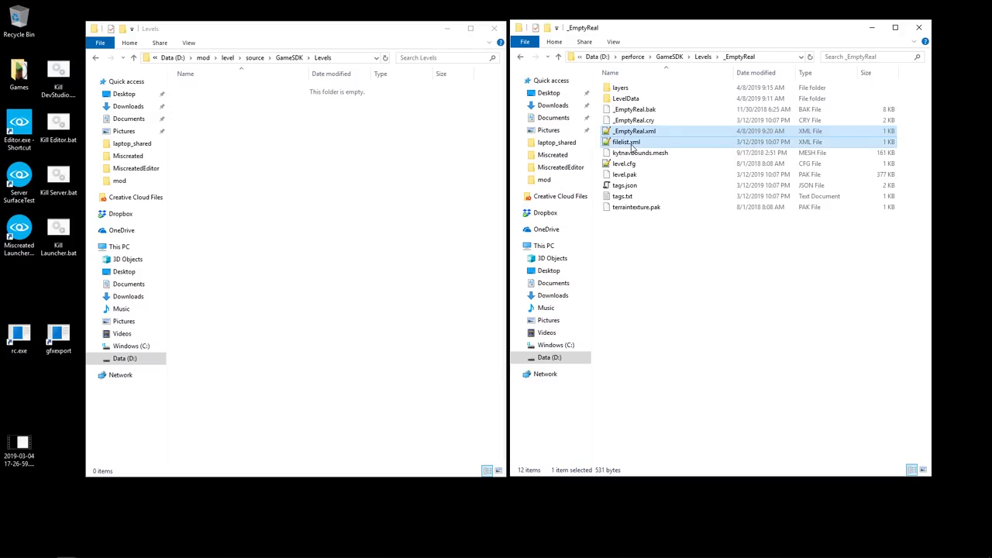
ctrl+click(653, 155)
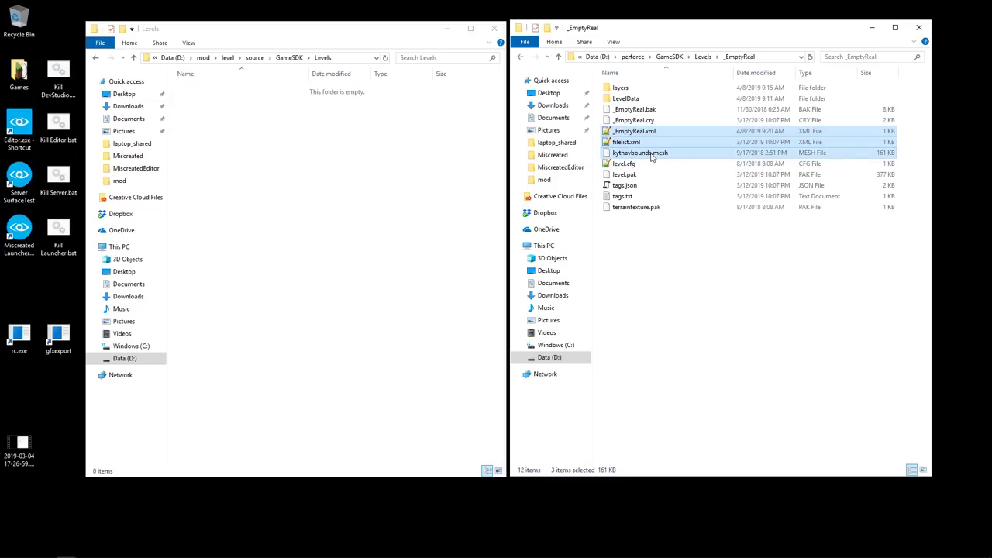
right_drag(651, 155, 343, 192)
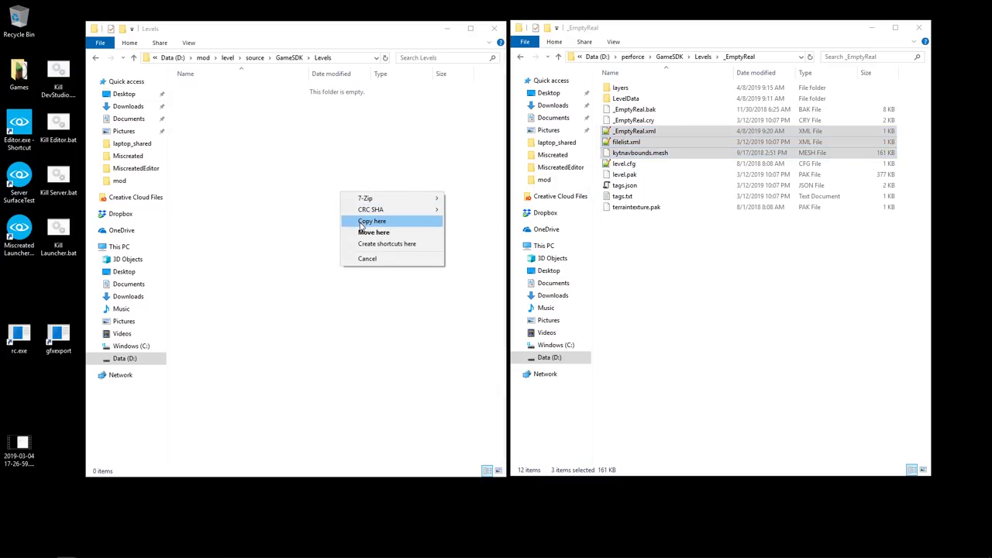
click(360, 222)
click(714, 284)
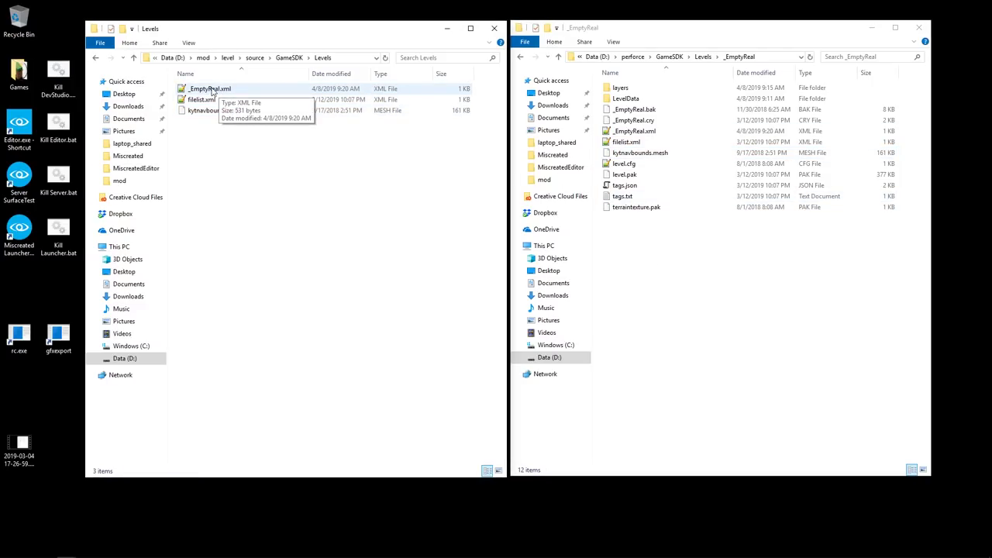
Open the copied _EmptyReal.xml in Notepad++ and examine its Attributes block and the Gamerules MP2 value.
click(213, 91)
right_click(212, 88)
click(239, 142)
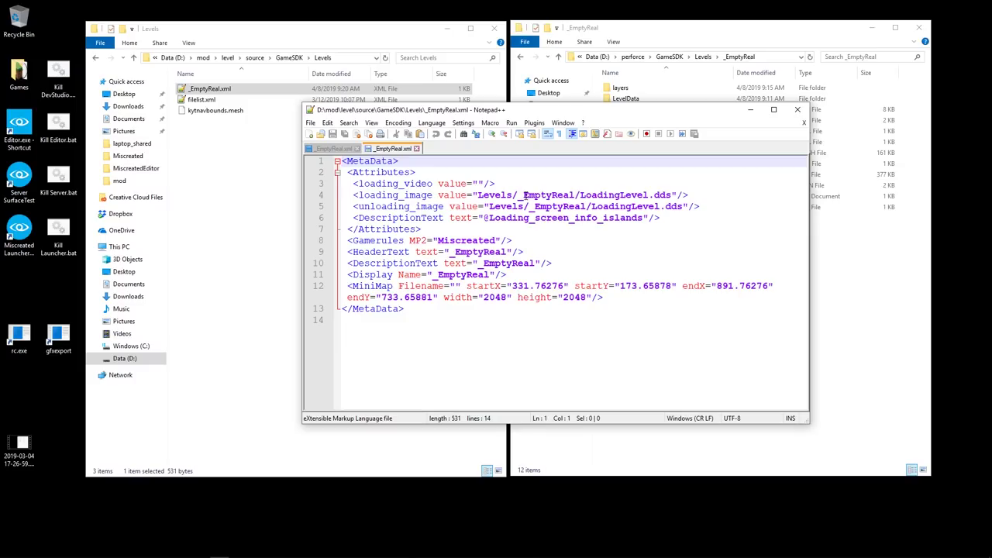
drag(348, 173, 663, 220)
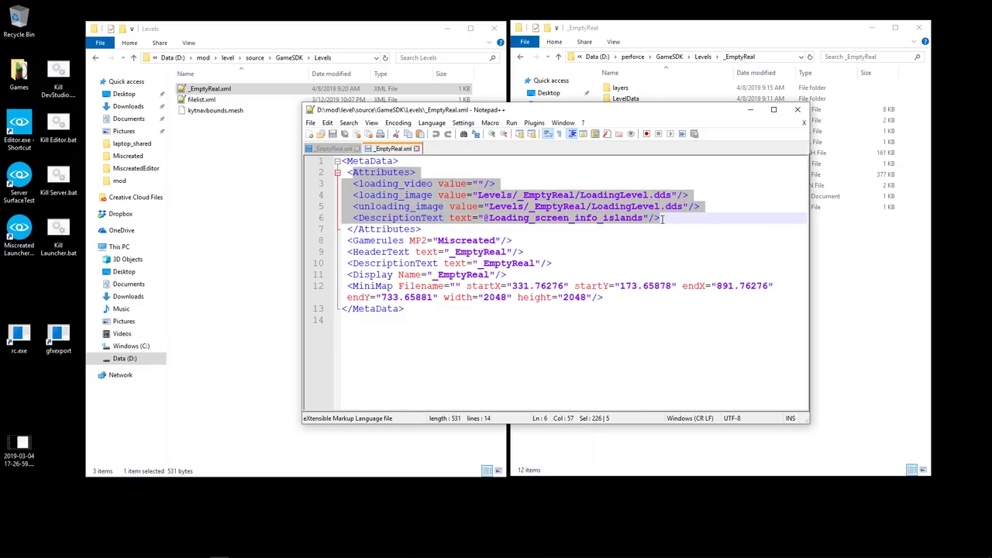
click(671, 219)
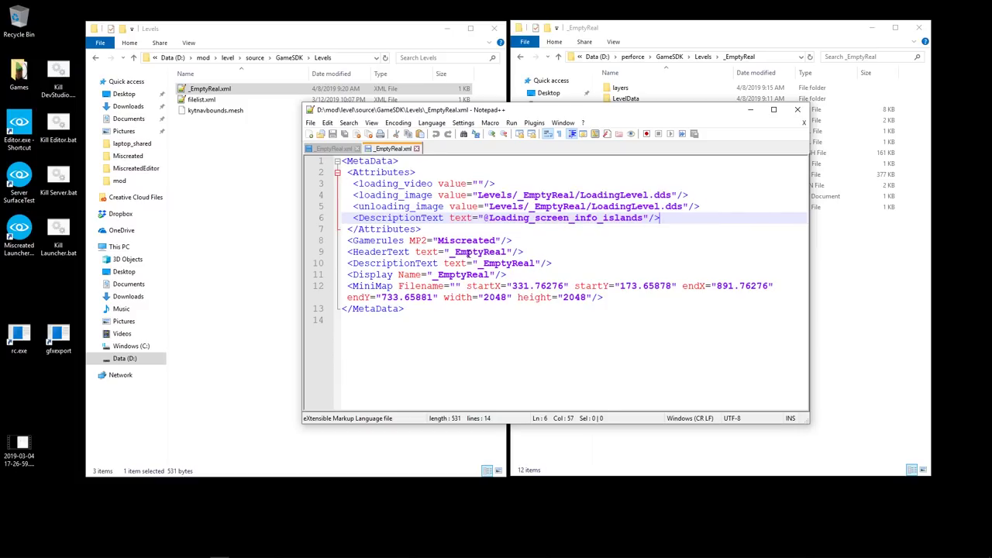
double_click(463, 240)
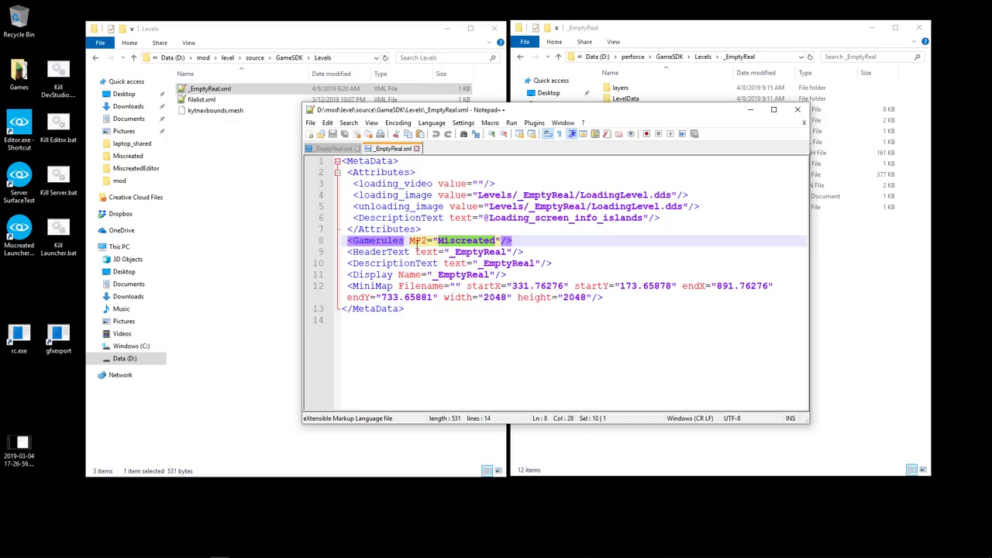
click(448, 240)
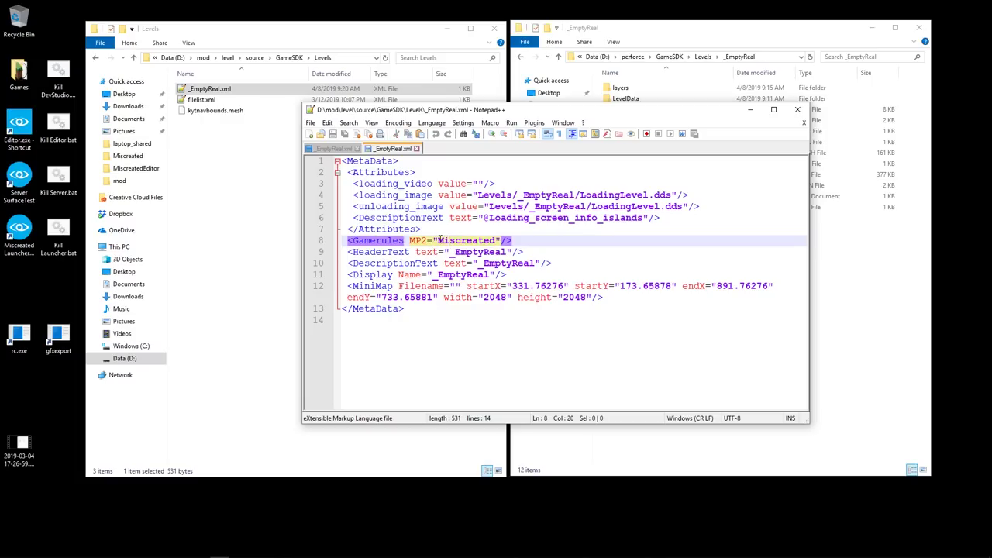
drag(439, 241, 498, 241)
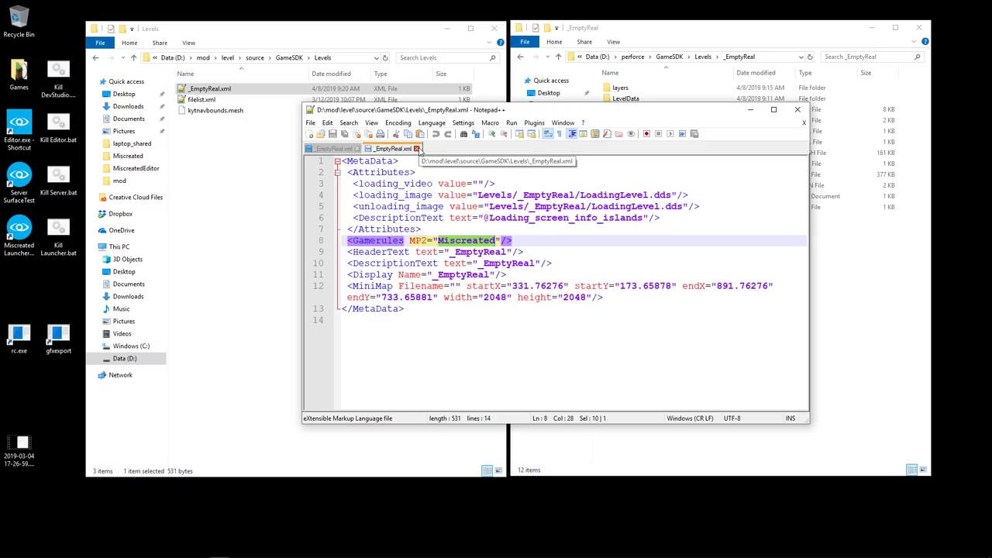
Close the copied _EmptyReal.xml and exit Notepad++.
click(417, 149)
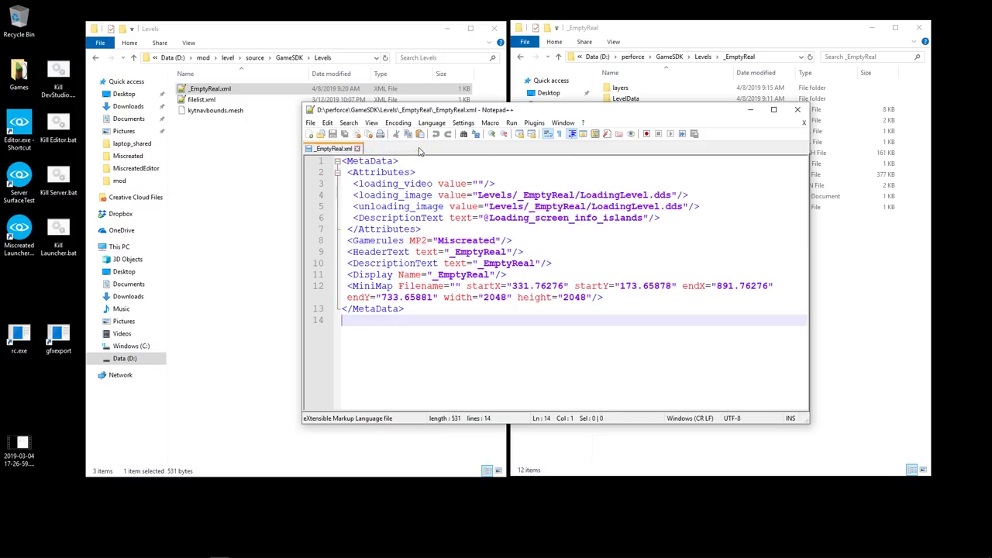
click(795, 110)
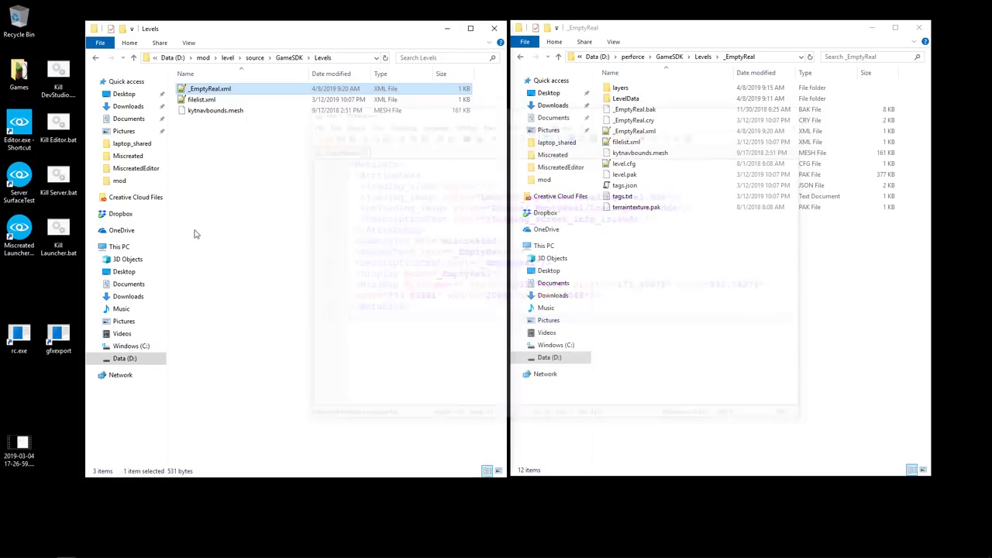
Extract tile0_0.raw from the _EmptyReal level's terraintexture.pak into the mod's Levels folder using 7-Zip, and close the archive.
click(637, 209)
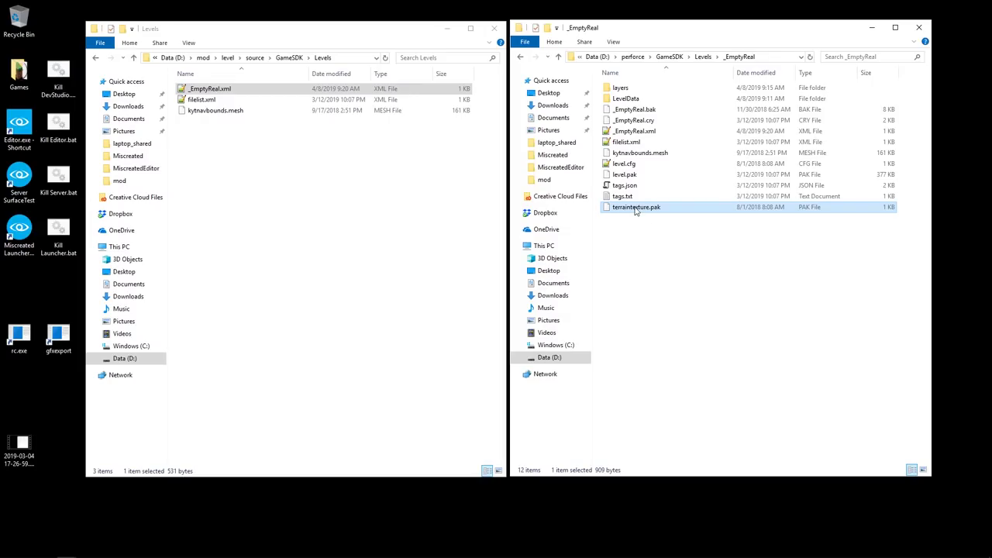
right_click(636, 208)
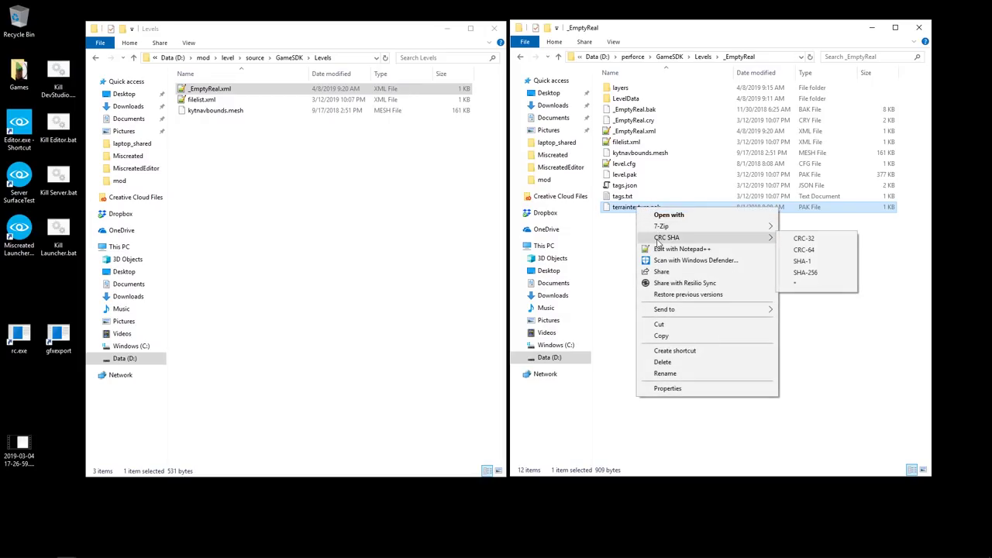
mouse_move(725, 227)
click(806, 230)
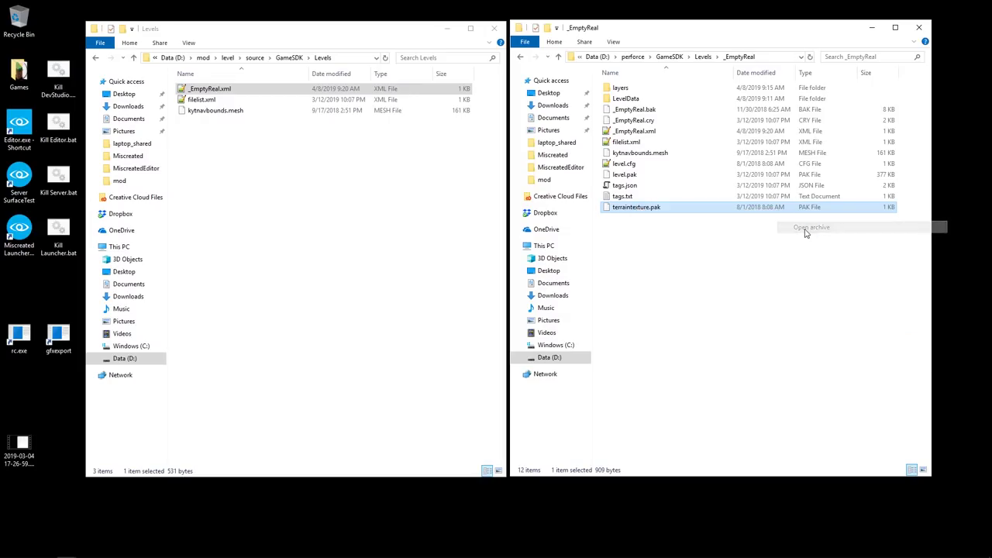
click(446, 170)
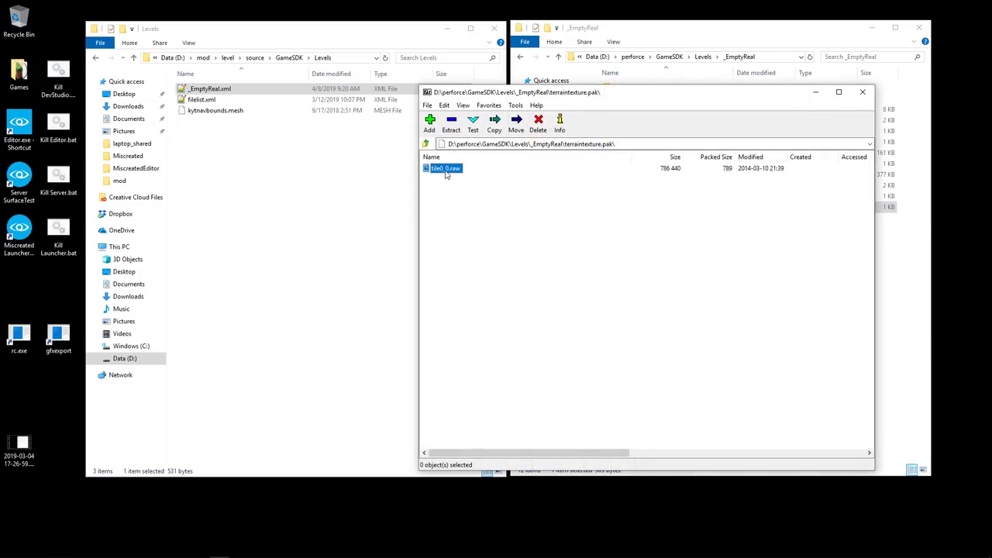
drag(446, 172, 303, 194)
click(726, 259)
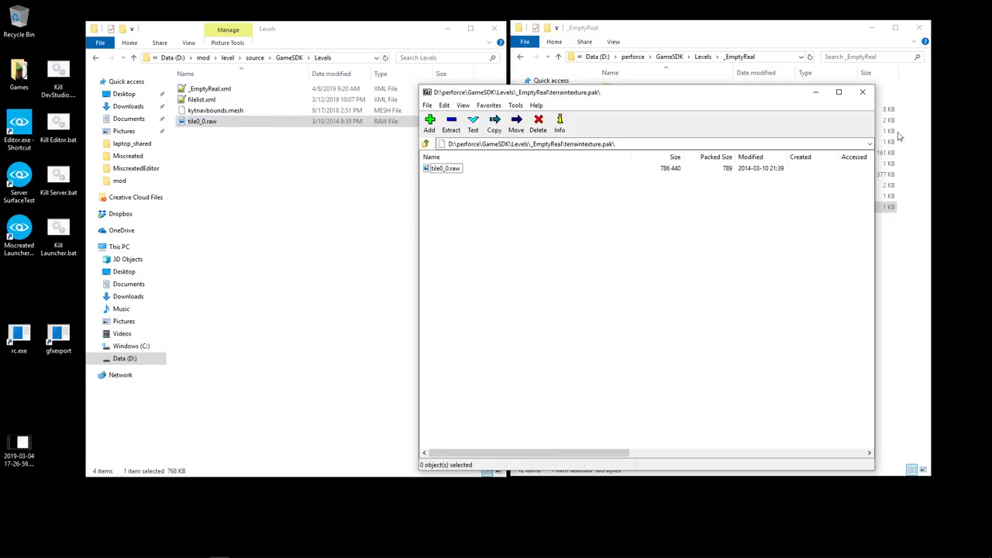
click(863, 92)
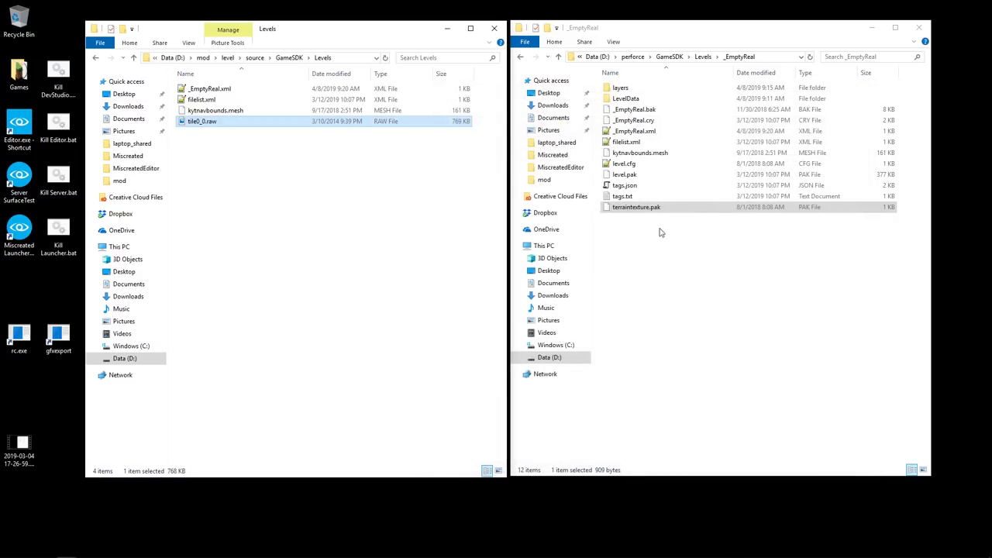
Extract the entire contents of the _EmptyReal level.pak, including the terrain folder, into the mod's Levels folder using 7-Zip, and close the archive.
click(632, 175)
right_click(632, 176)
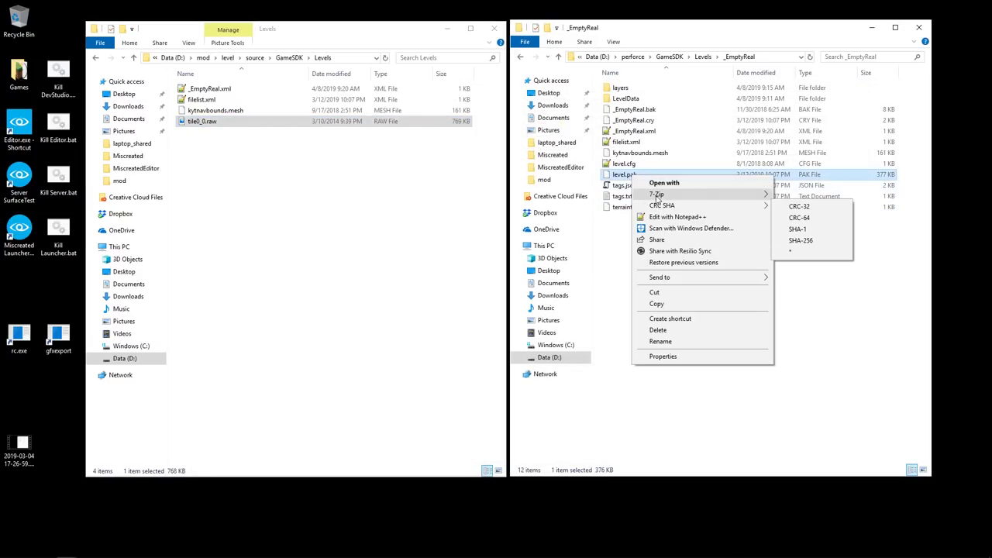
mouse_move(655, 195)
click(791, 197)
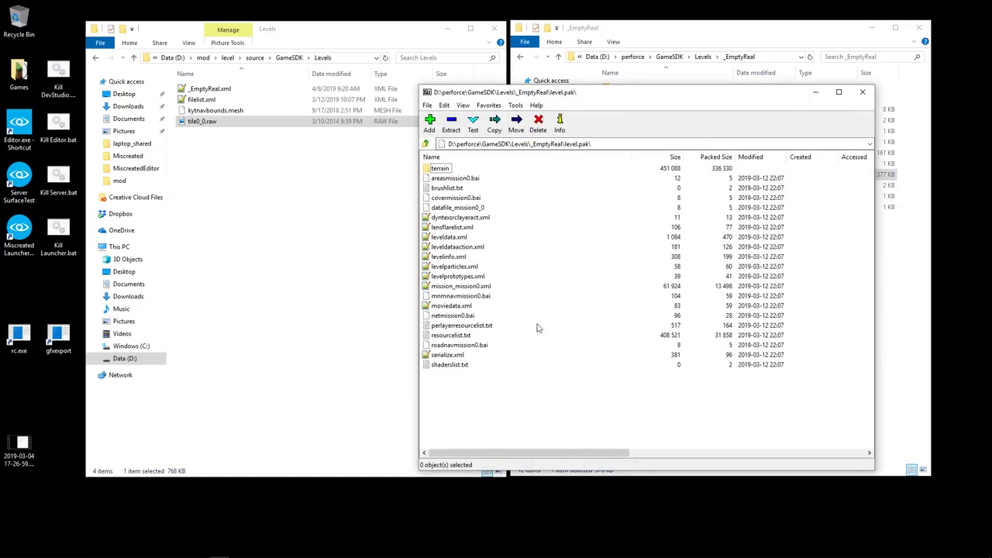
drag(496, 388, 279, 201)
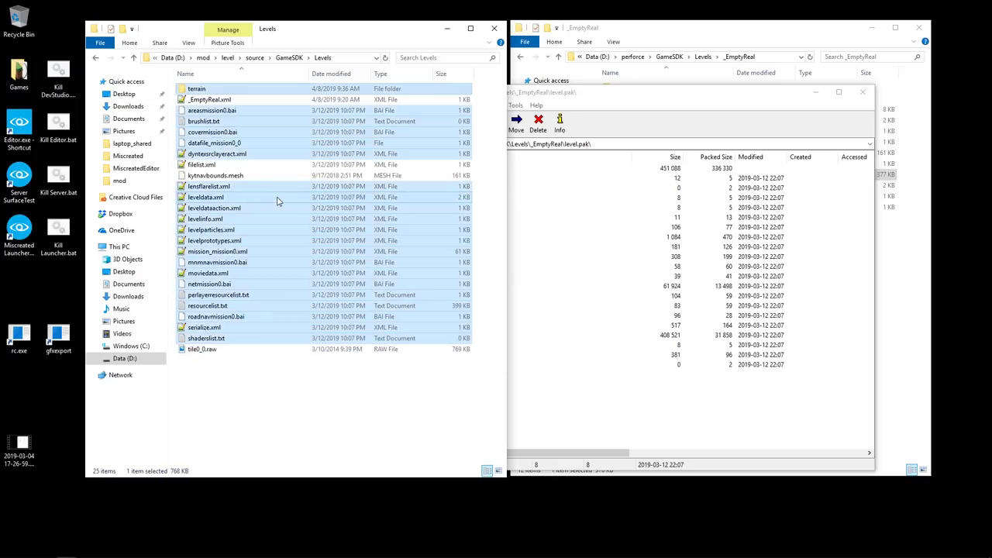
click(863, 93)
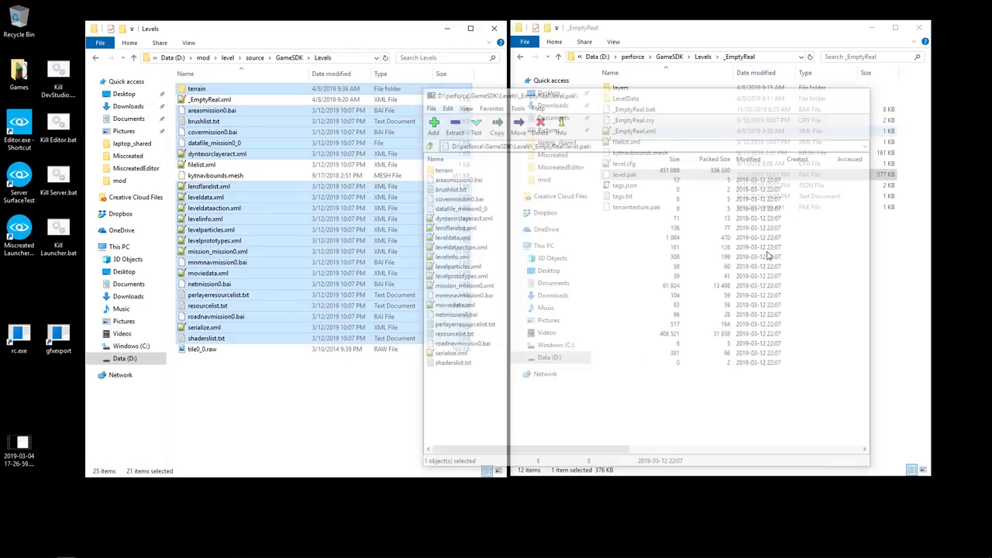
click(703, 373)
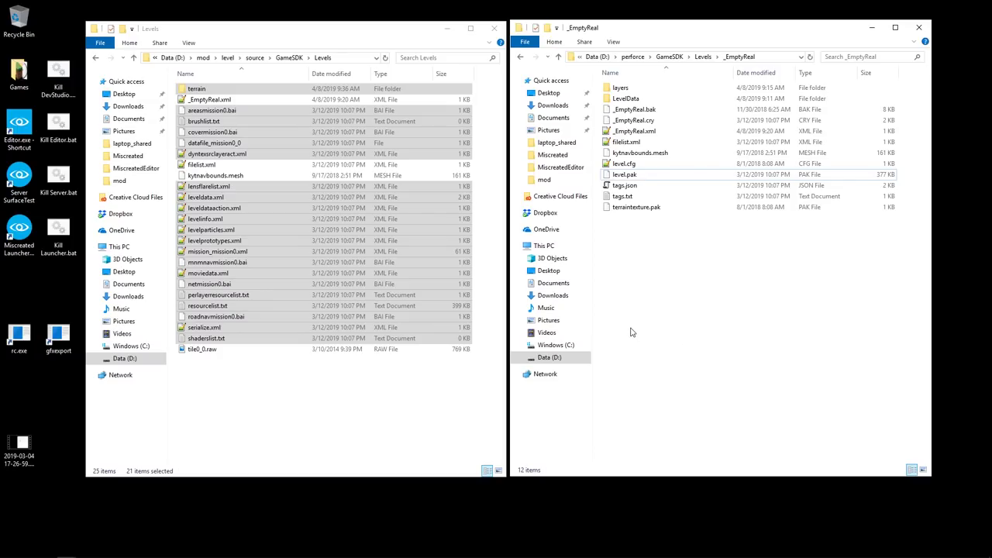
click(620, 176)
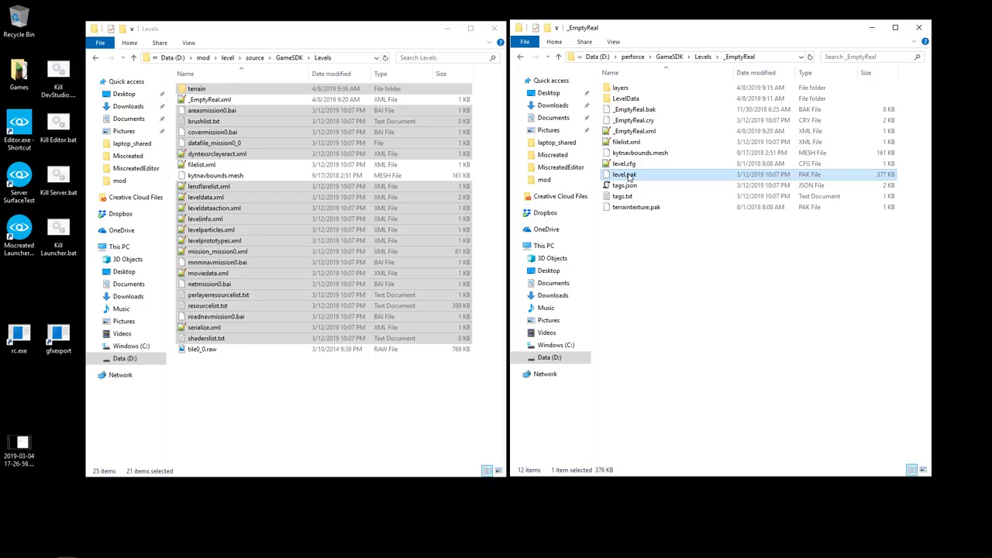
drag(628, 176, 316, 403)
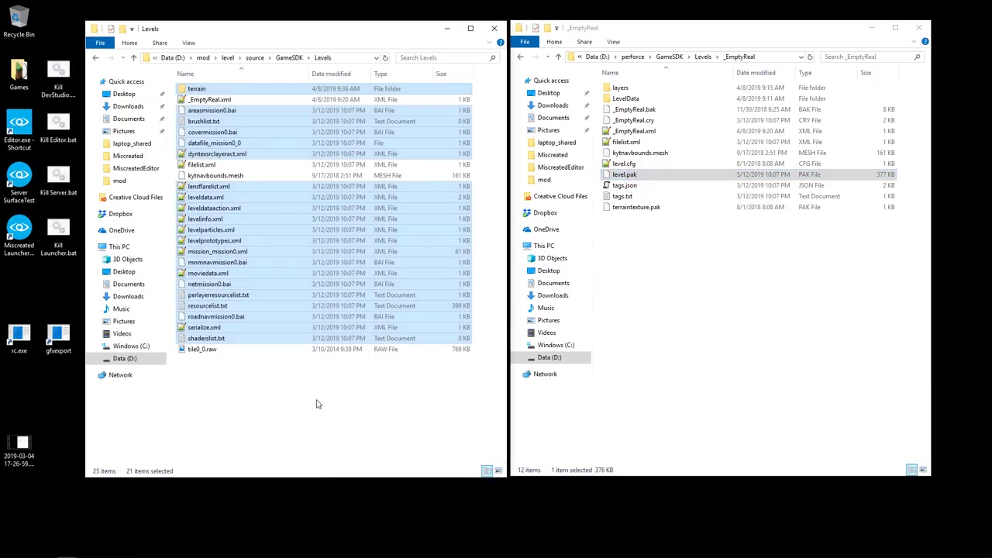
click(574, 231)
click(271, 385)
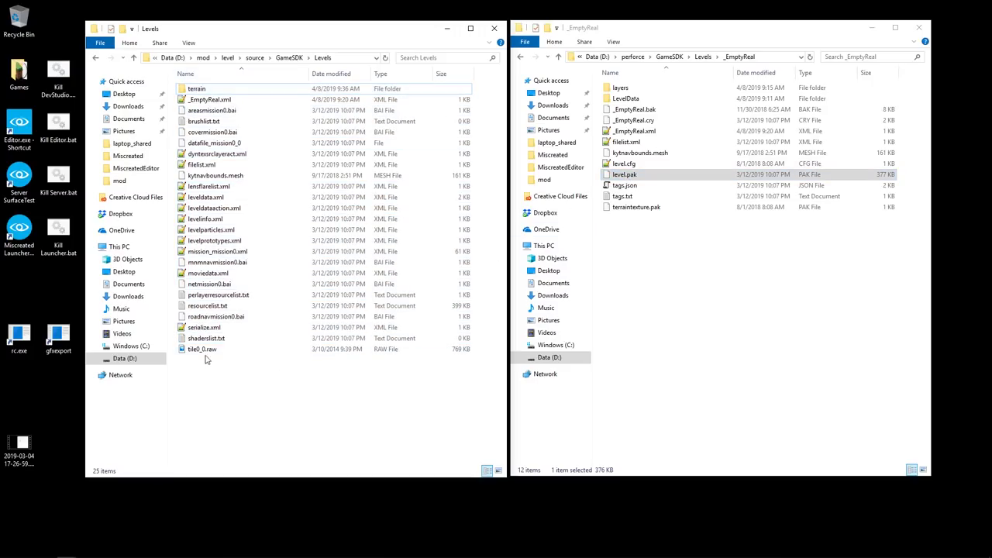
Compress the GameSDK folder inside the mod's source folder into GameSDK.zip with 7-Zip.
click(258, 58)
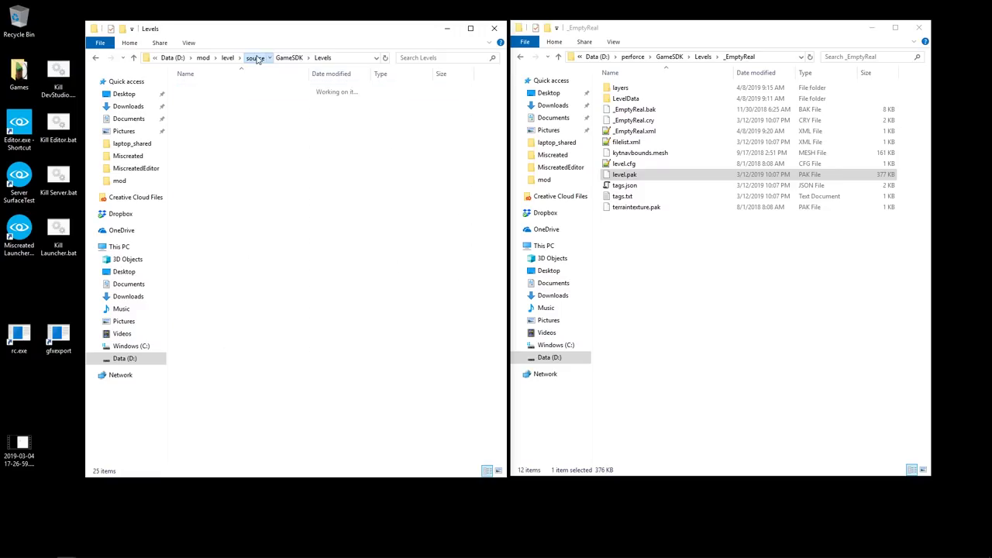
click(221, 118)
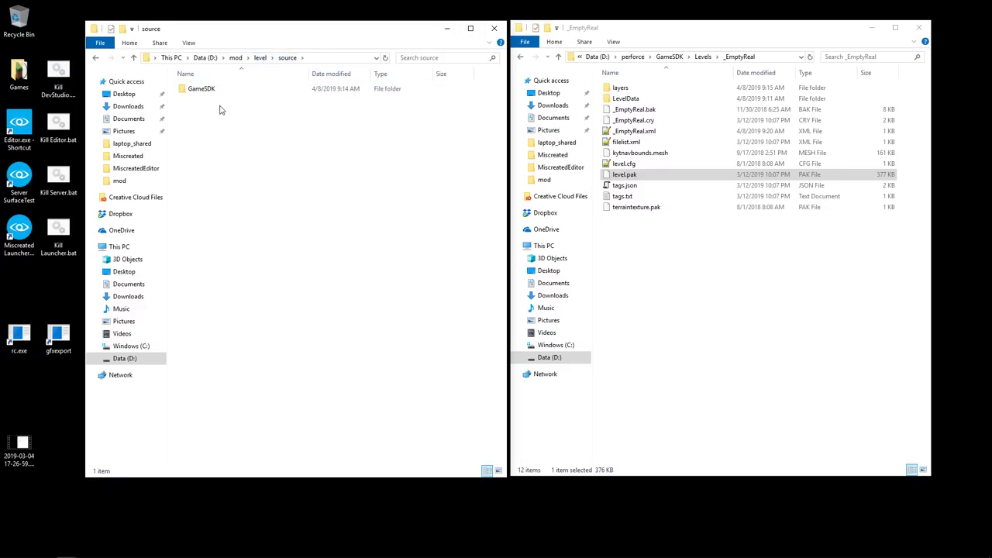
click(210, 91)
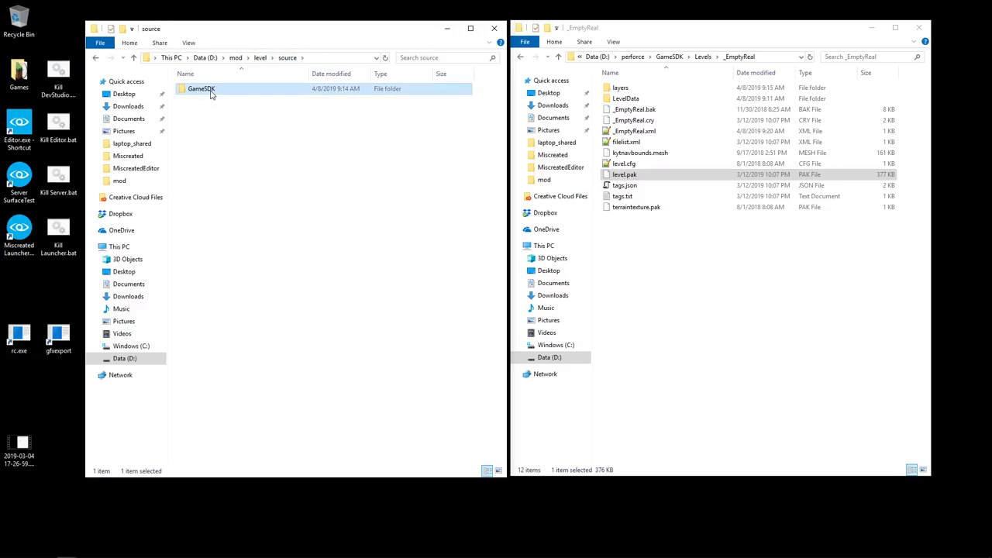
right_click(210, 90)
mouse_move(246, 159)
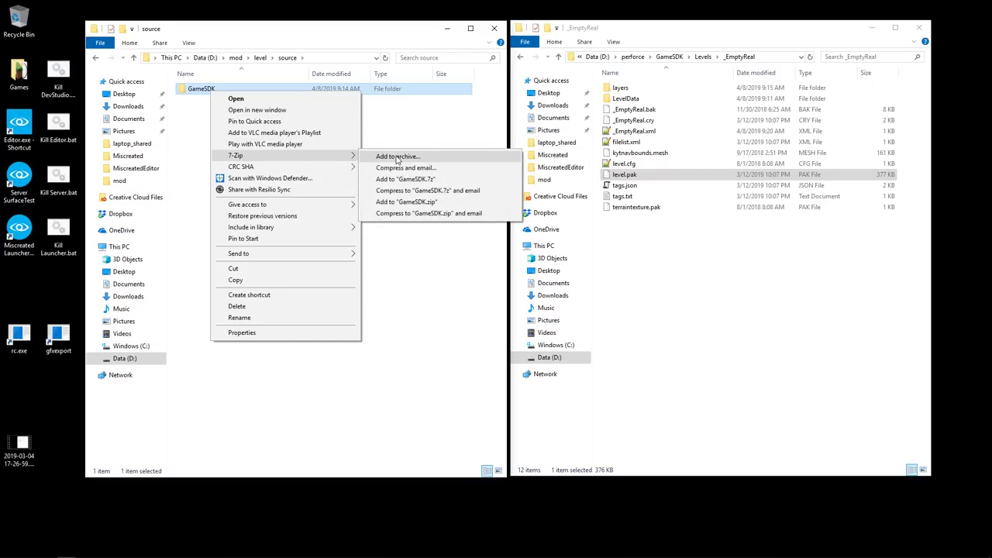
click(408, 203)
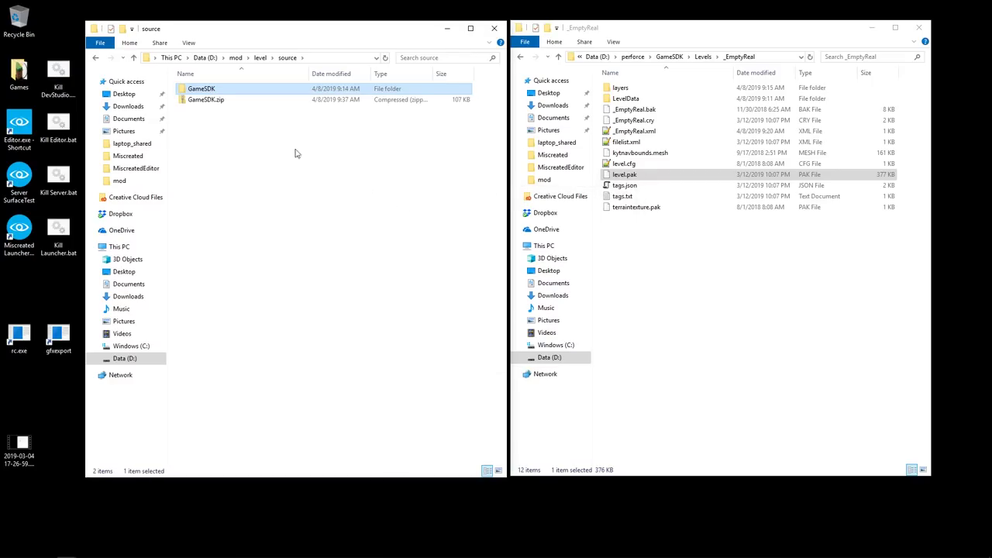
Rename GameSDK.zip in the mod's source folder as level.pak, accepting the changed file extension.
click(210, 101)
click(212, 99)
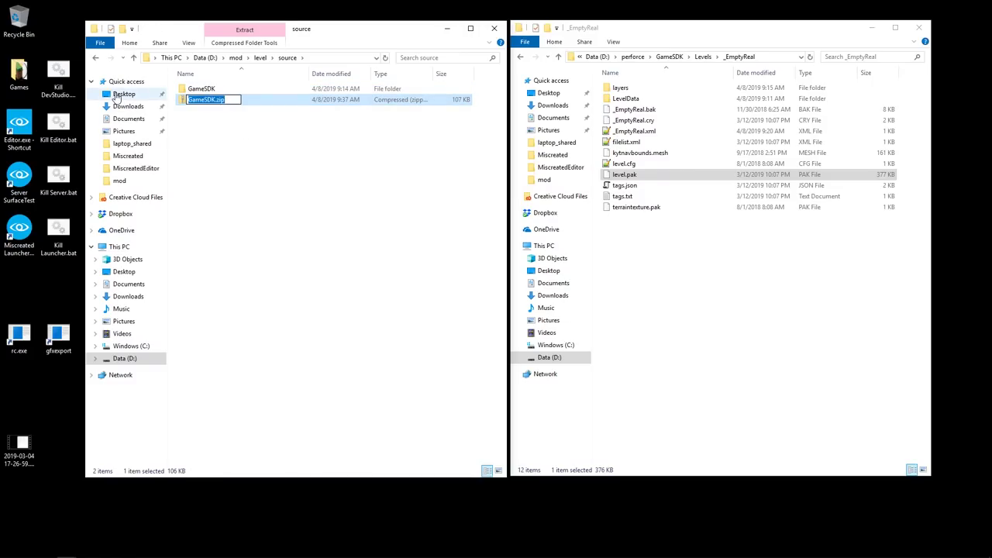
text(level.pak)
key(Return)
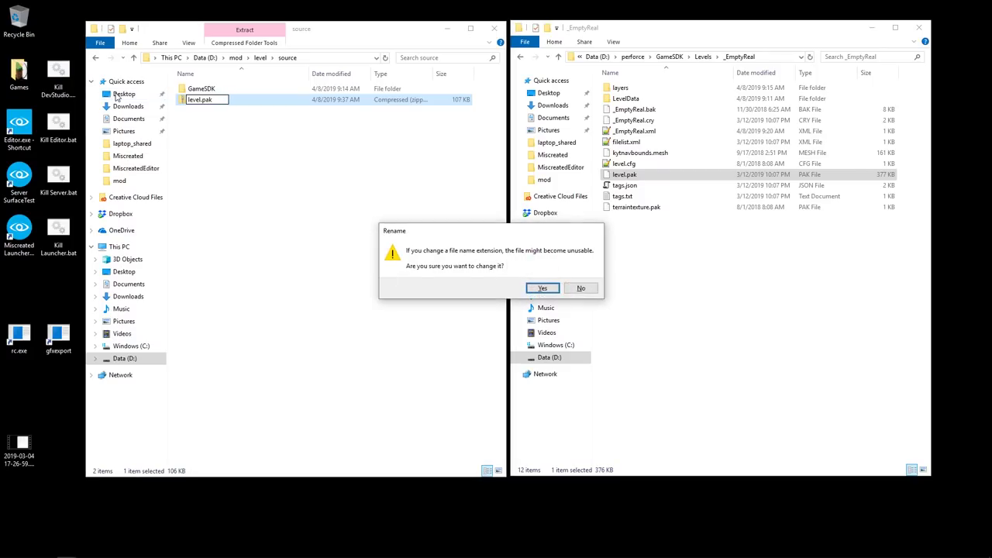
click(542, 288)
Move level.pak from the mod's source folder into its paks folder.
right_click(200, 101)
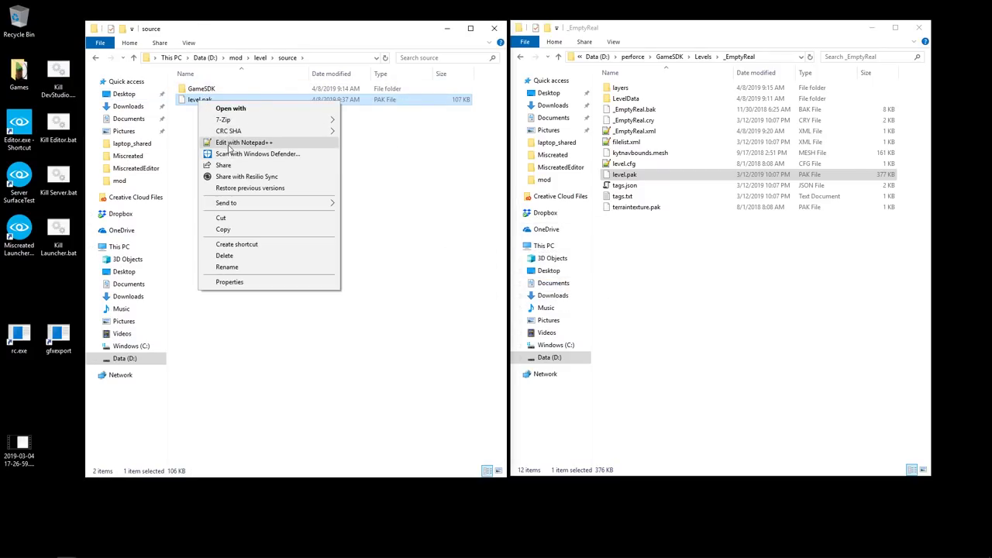
click(223, 218)
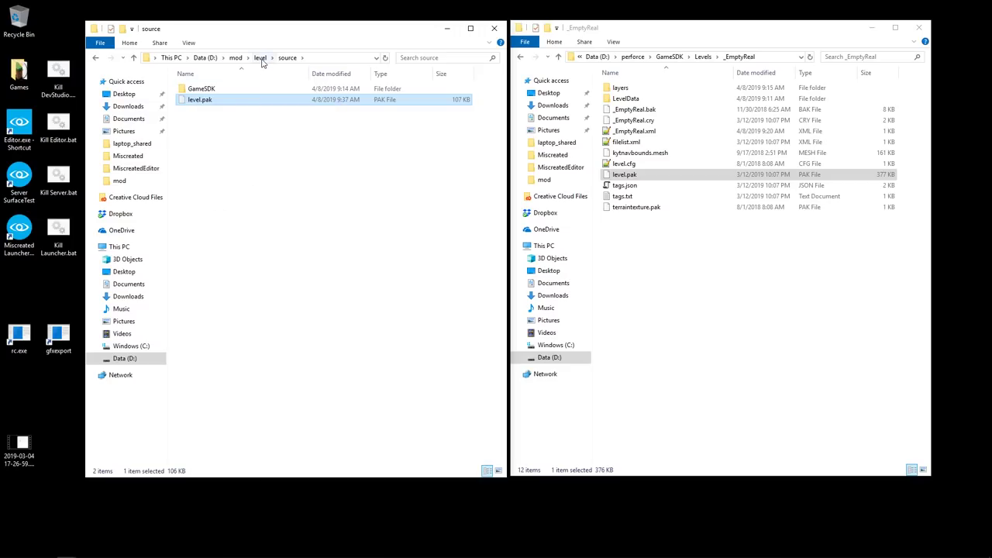
click(261, 58)
double_click(207, 101)
right_click(262, 163)
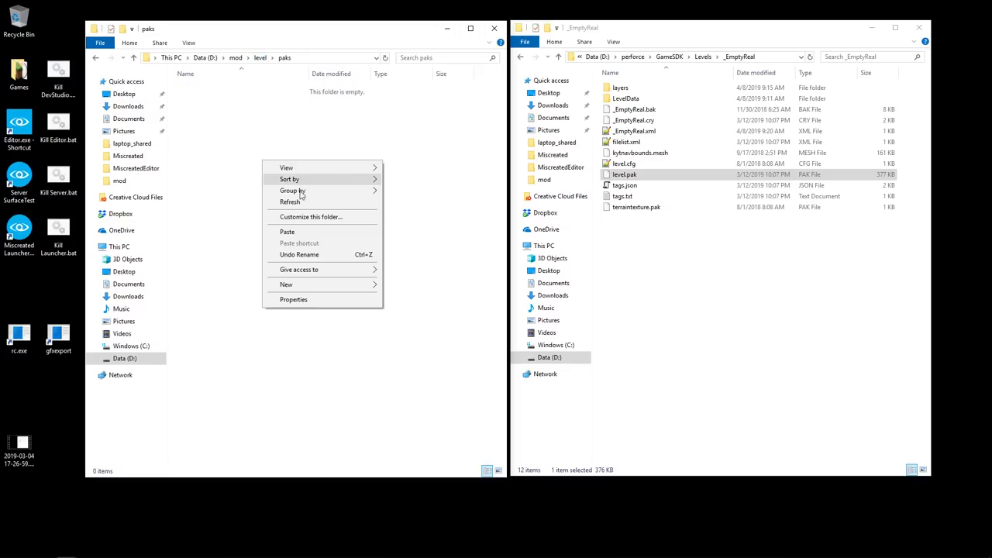
click(291, 231)
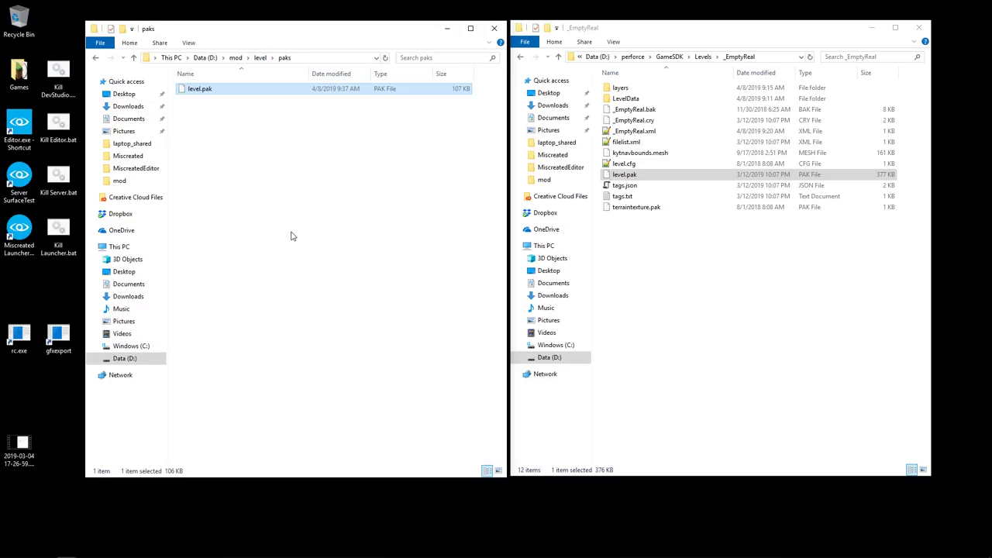
Return to the mod's level folder and open its source\GameSDK\Levels folder.
click(261, 58)
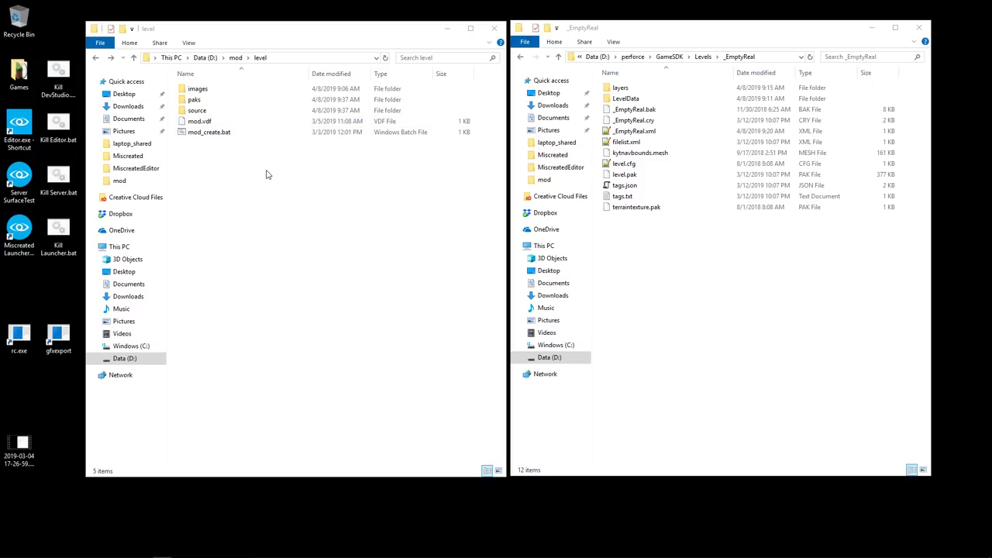
double_click(197, 111)
double_click(200, 91)
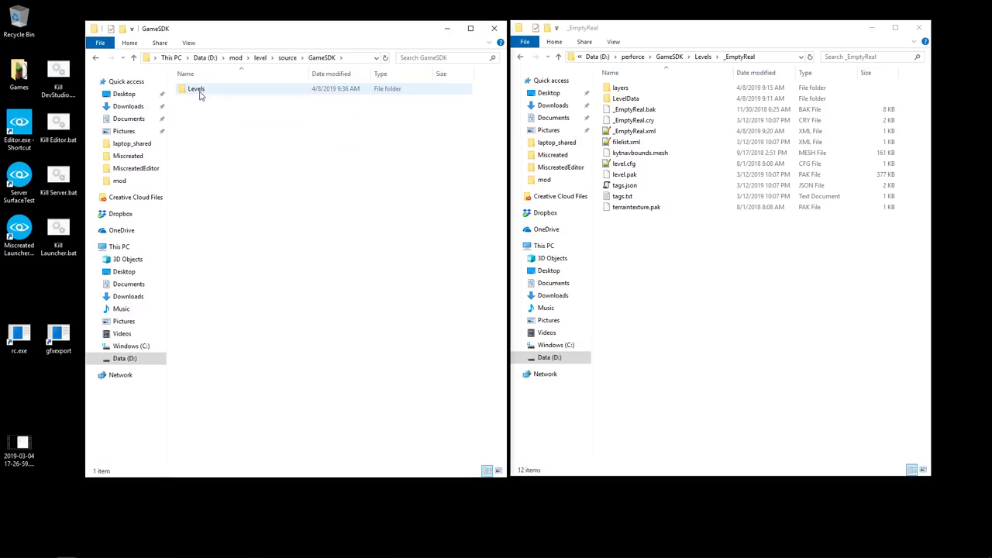
double_click(200, 91)
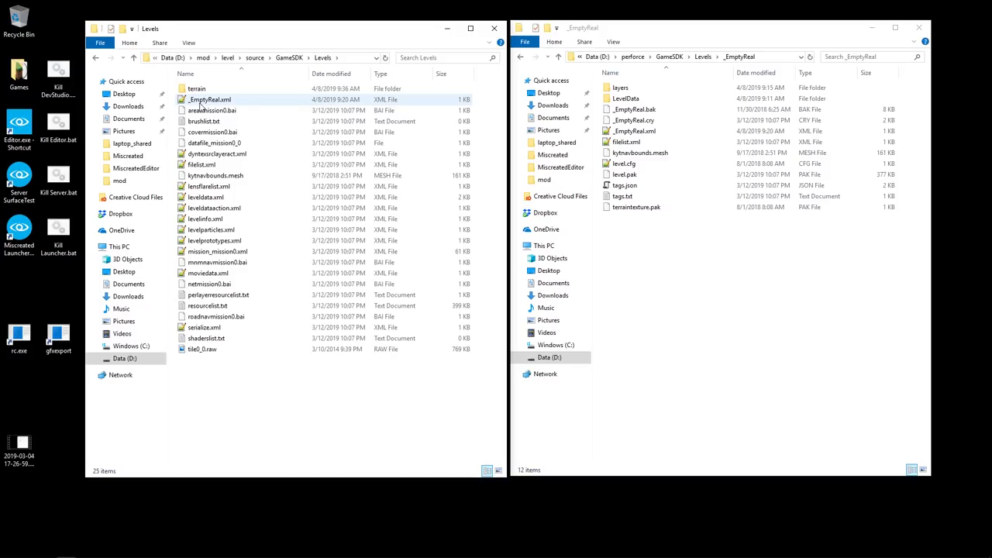